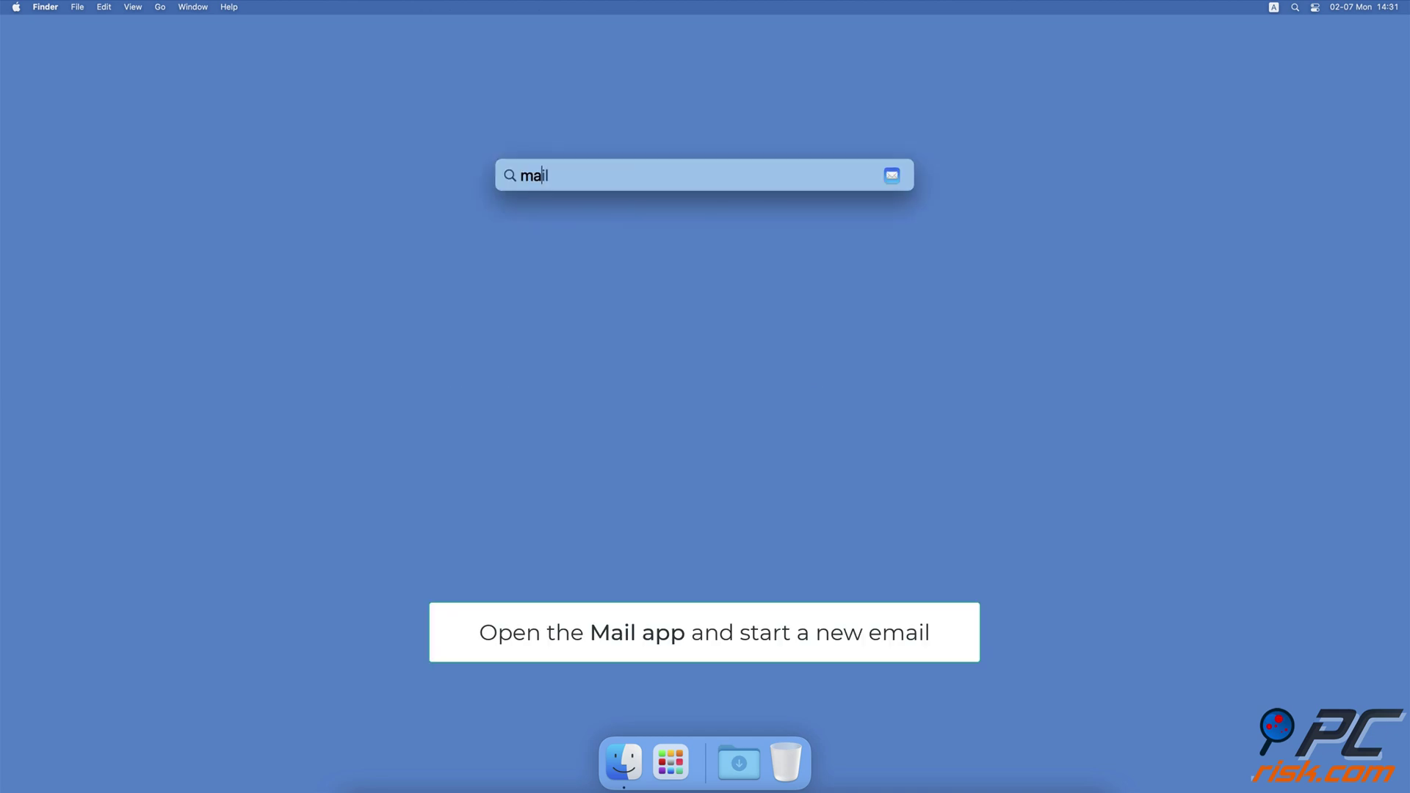
Step: Launch Mail and attach the 279.5 MB test.mp4 from Documents to a new message
key(Return)
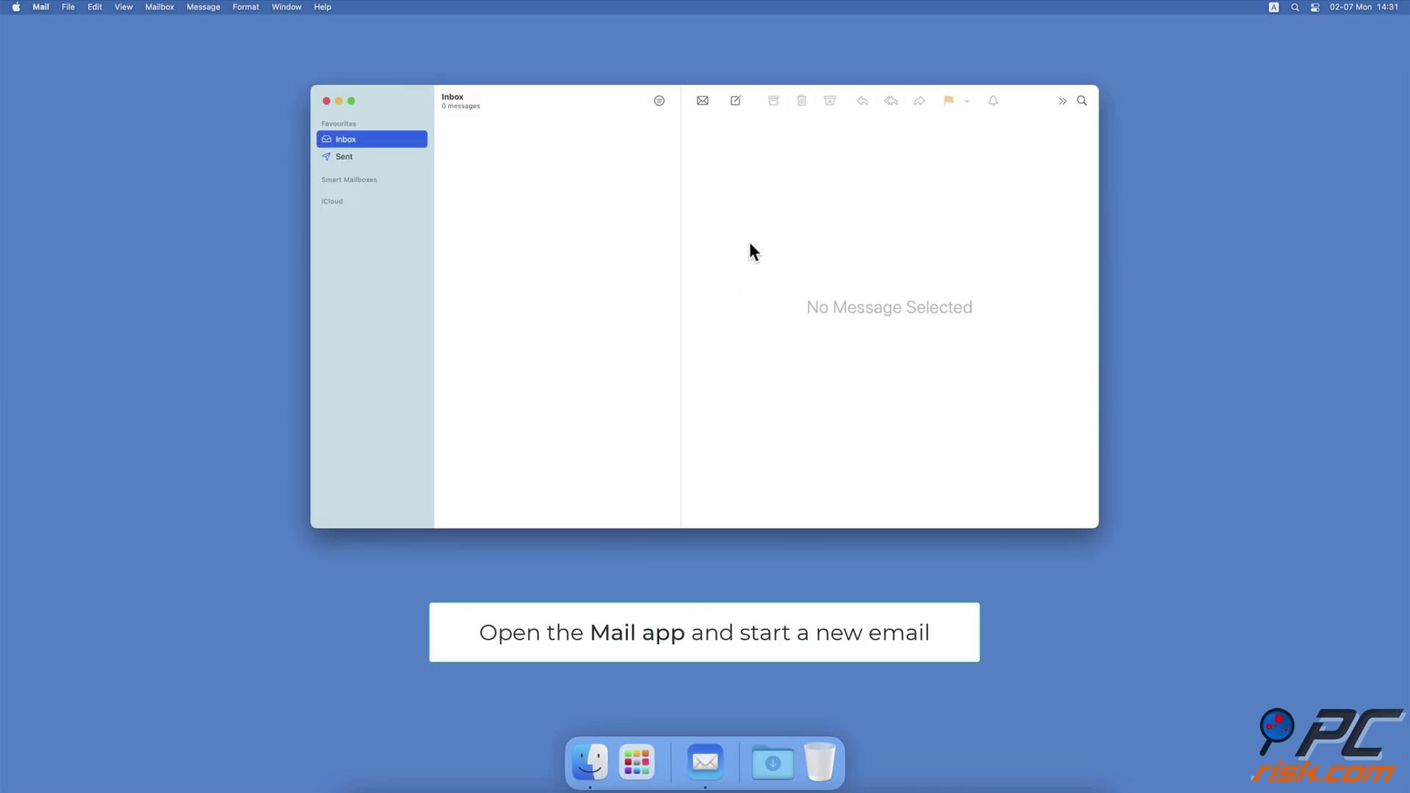
click(736, 100)
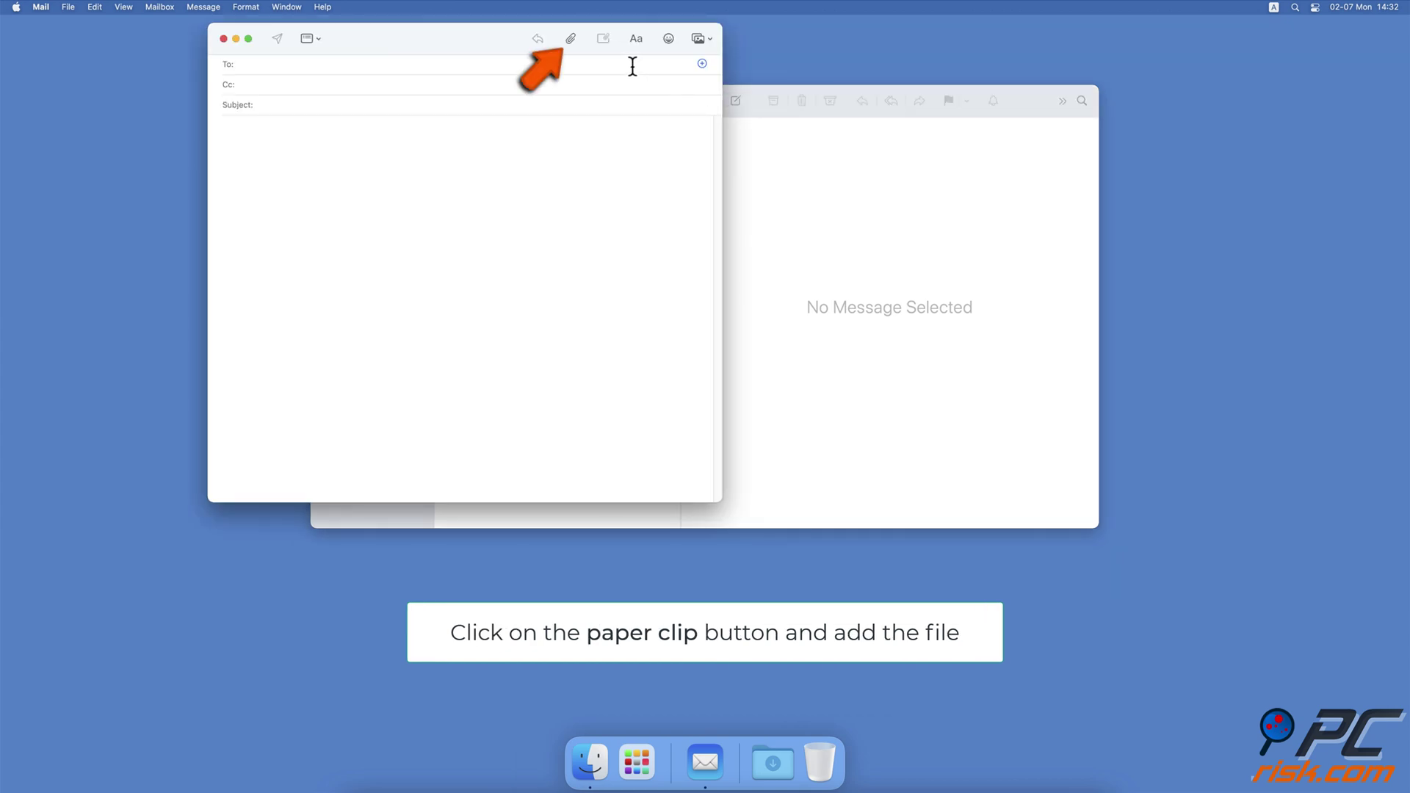
click(569, 42)
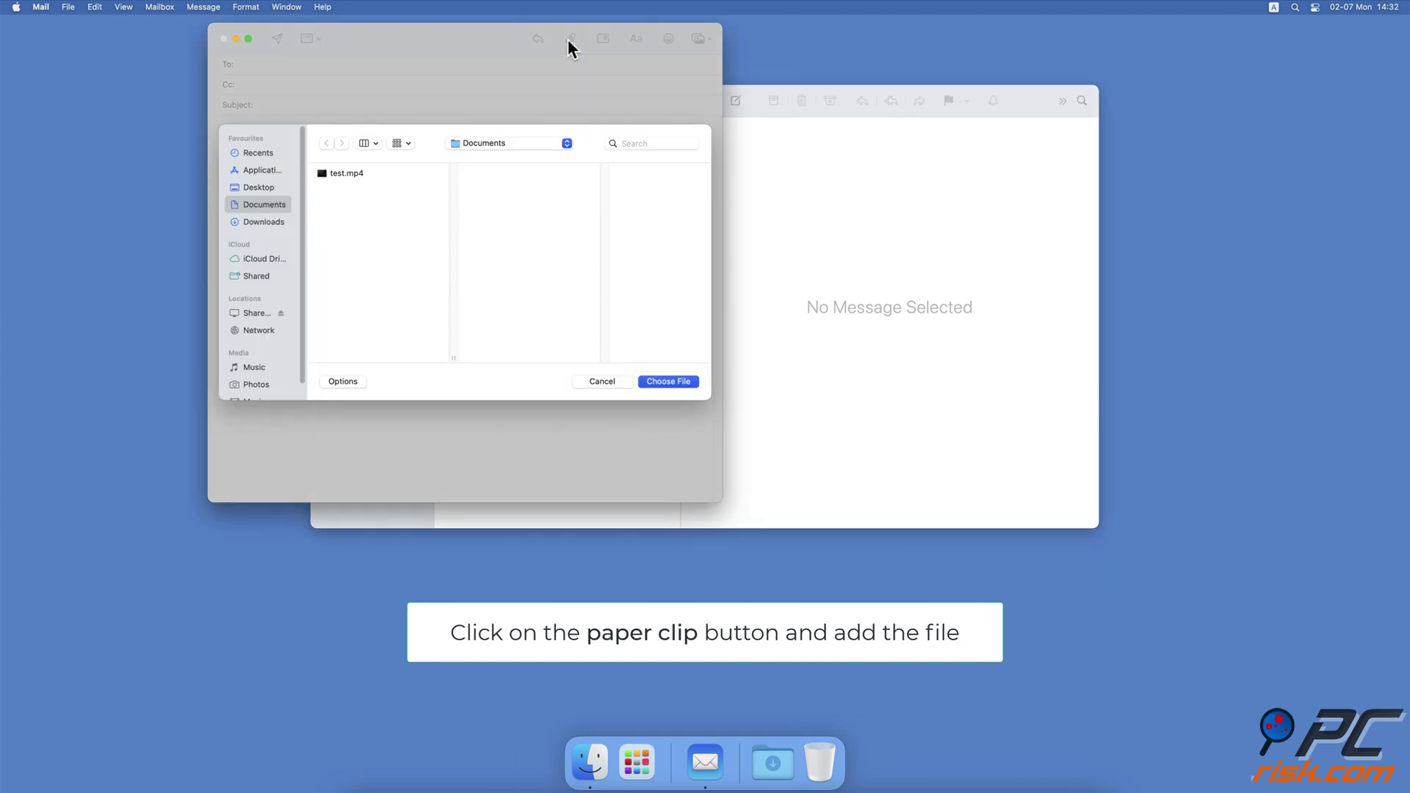
click(346, 173)
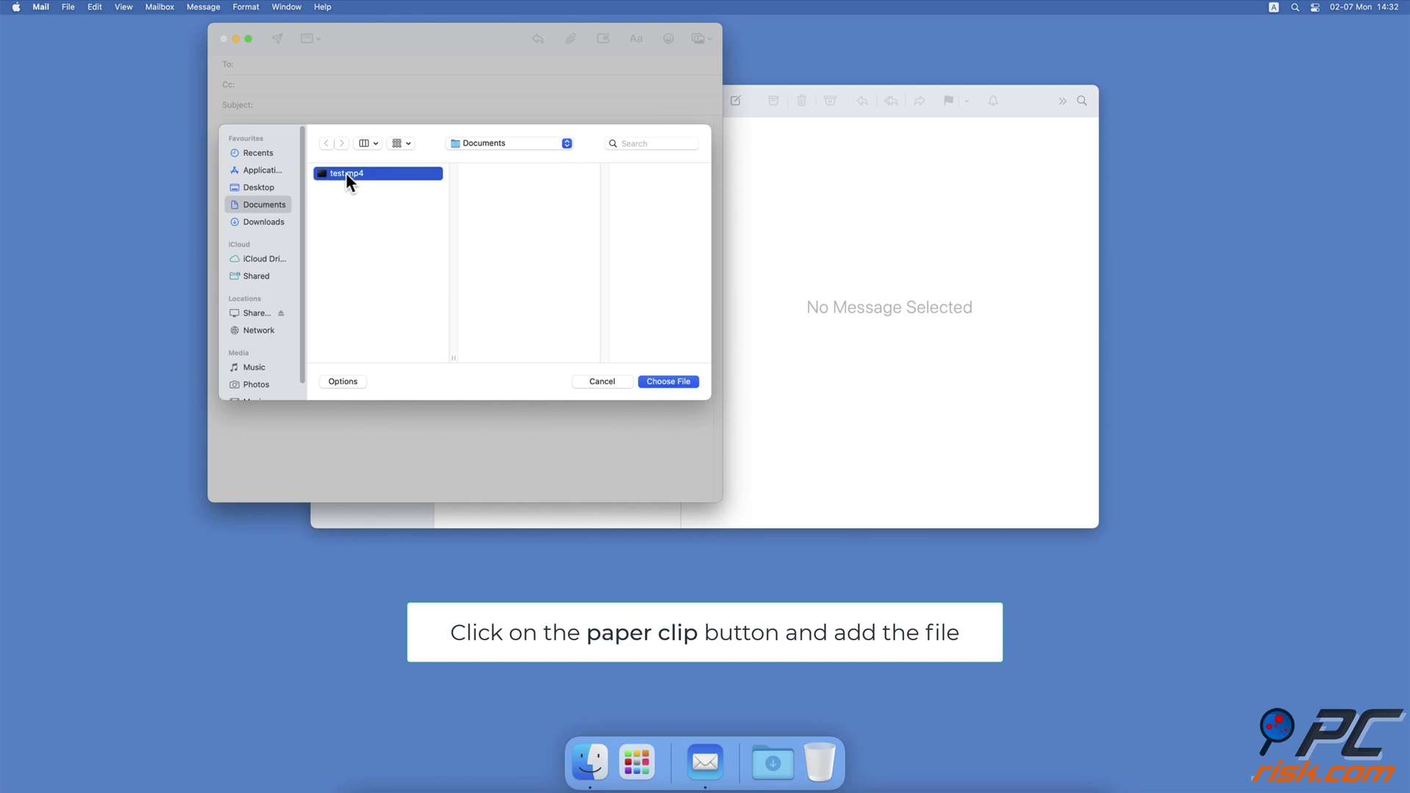
click(645, 382)
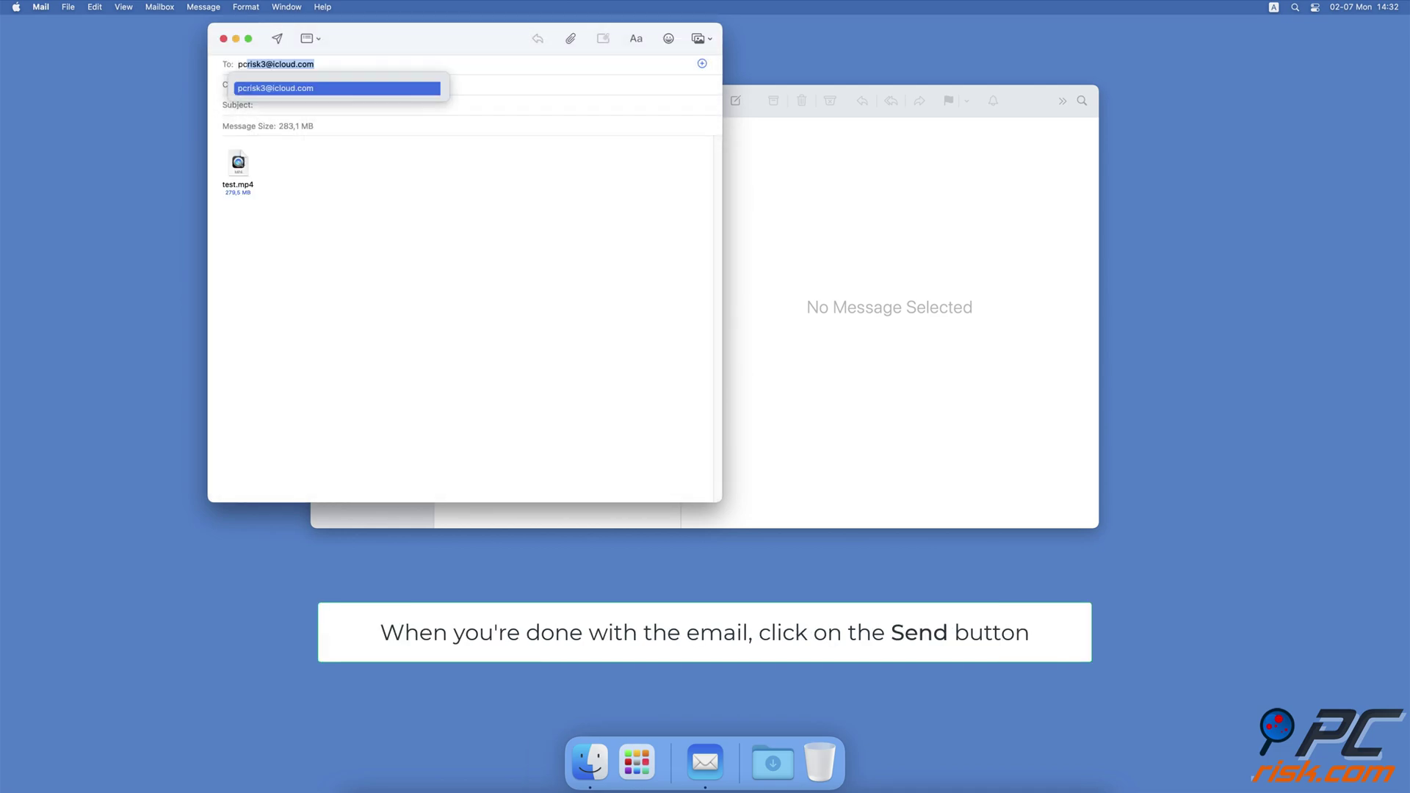
Step: Accept the suggested recipient, enter the subject 'Test', and send it via Mail Drop
key(Return)
click(312, 108)
text(Test)
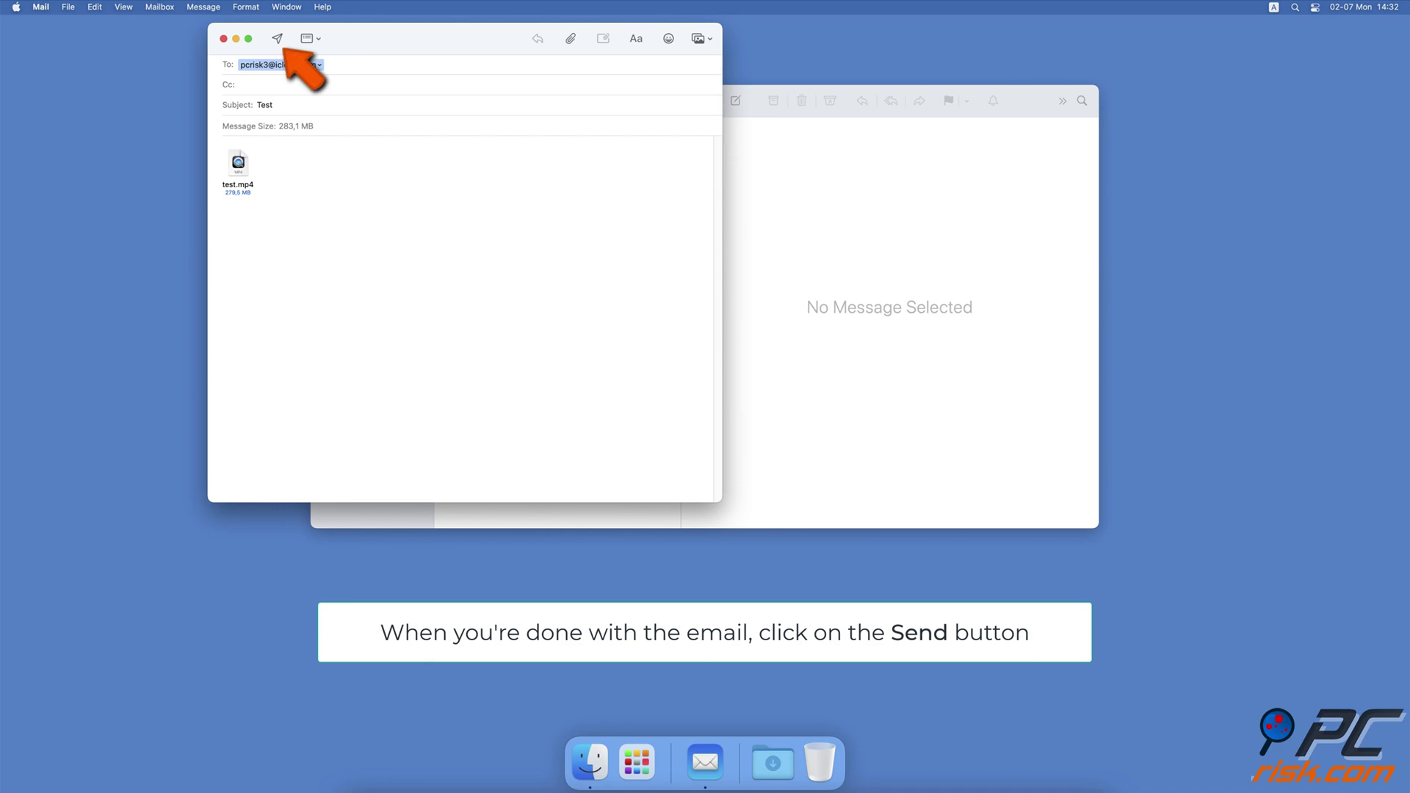
click(277, 40)
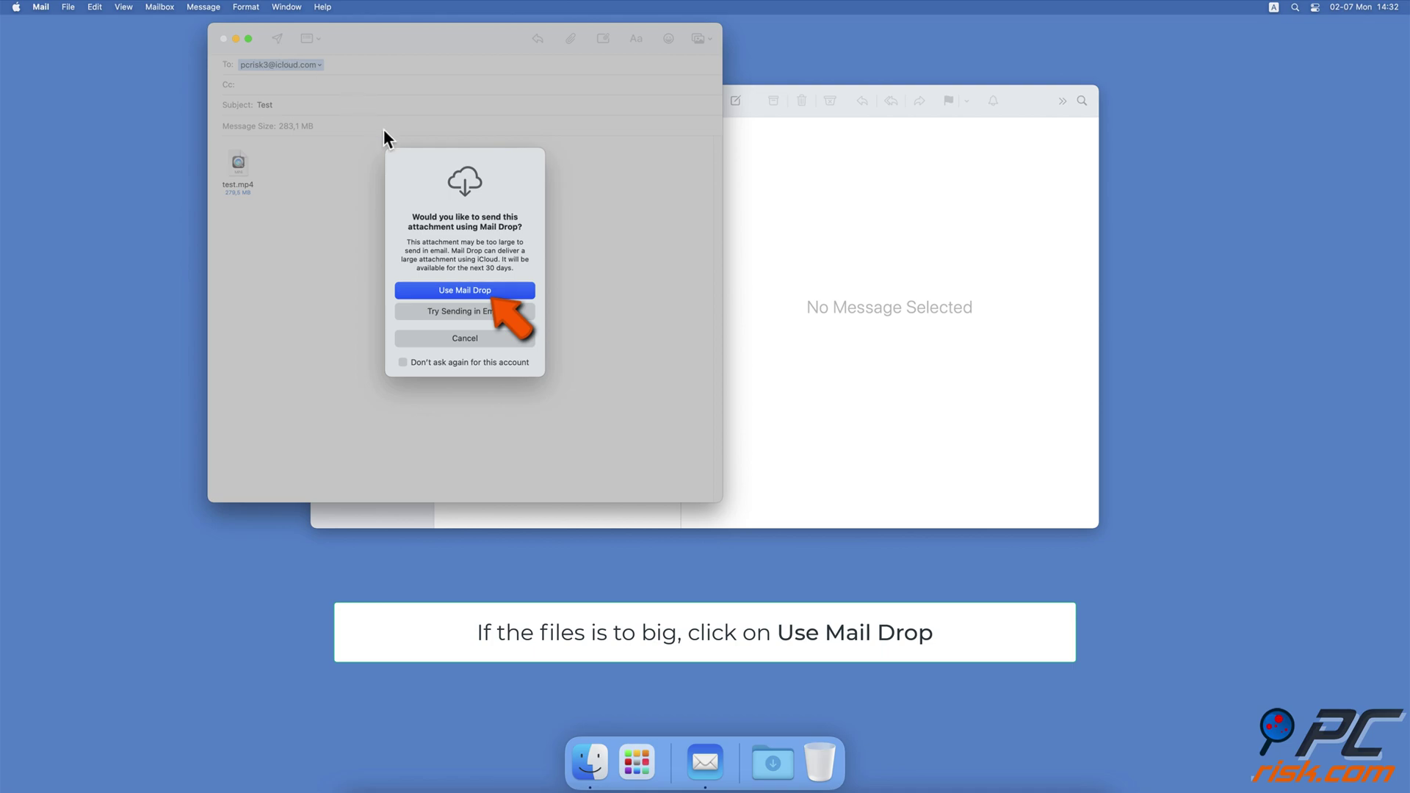
click(509, 290)
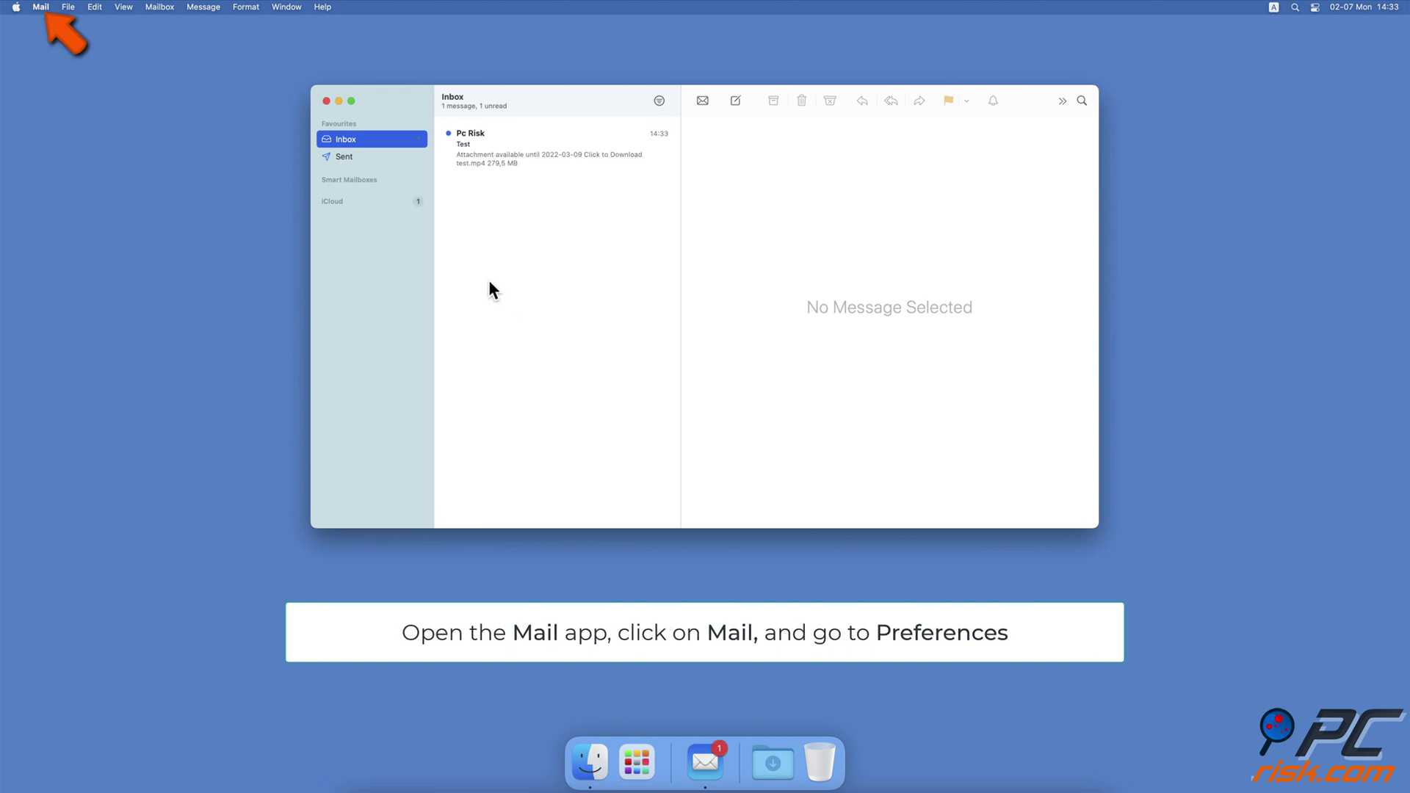
Step: Open Preferences… from the Mail menu
click(40, 6)
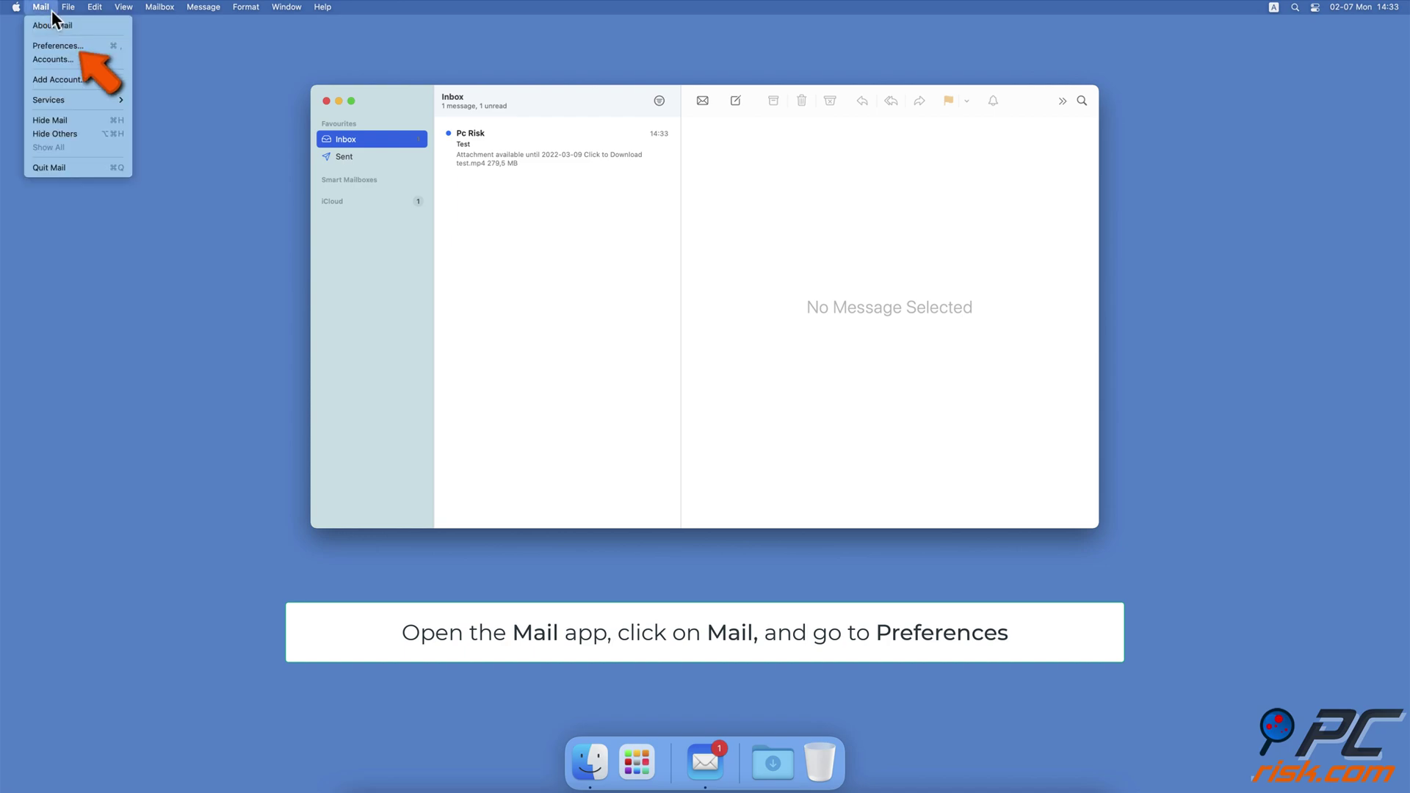
click(82, 46)
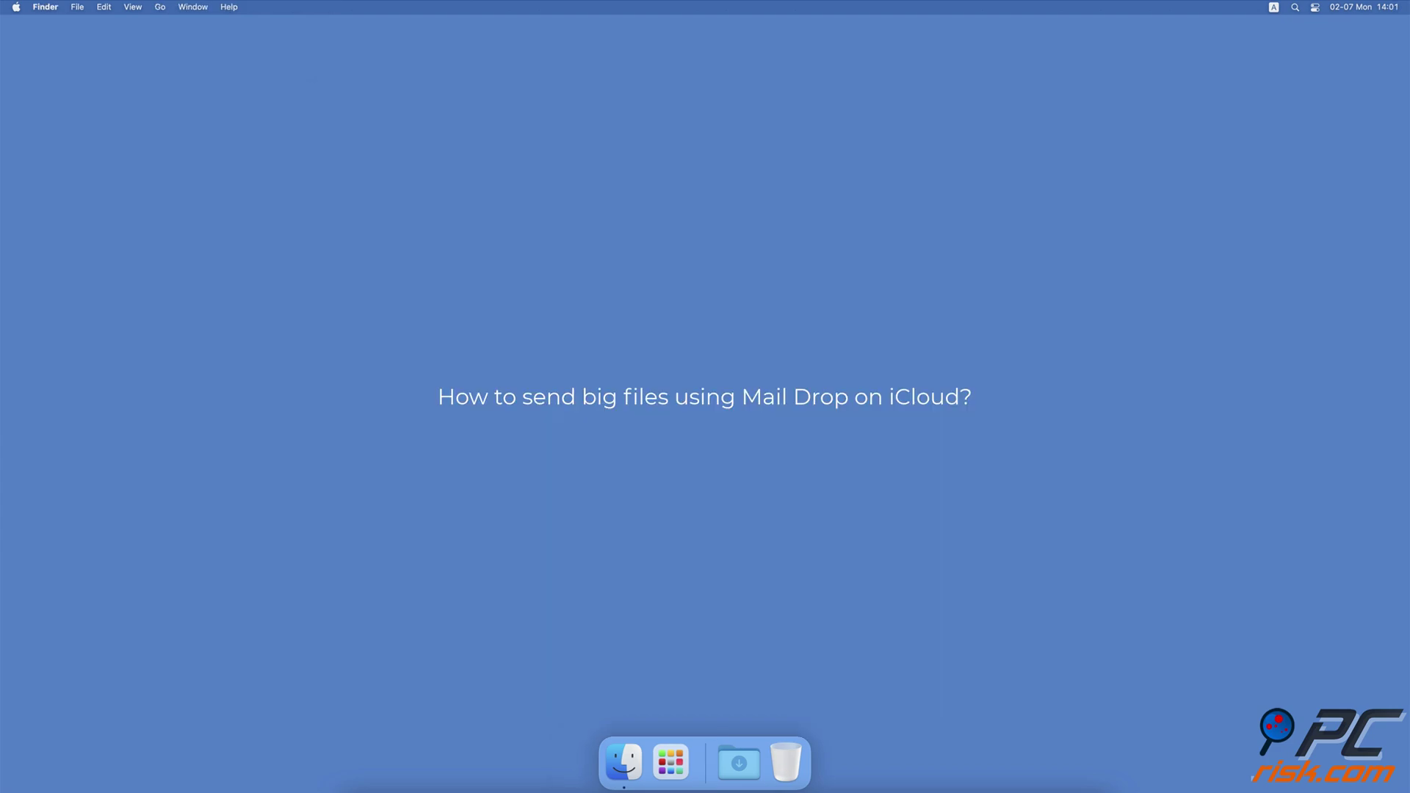
Step: Launch Safari through Spotlight and load icloud.com
key(super+space)
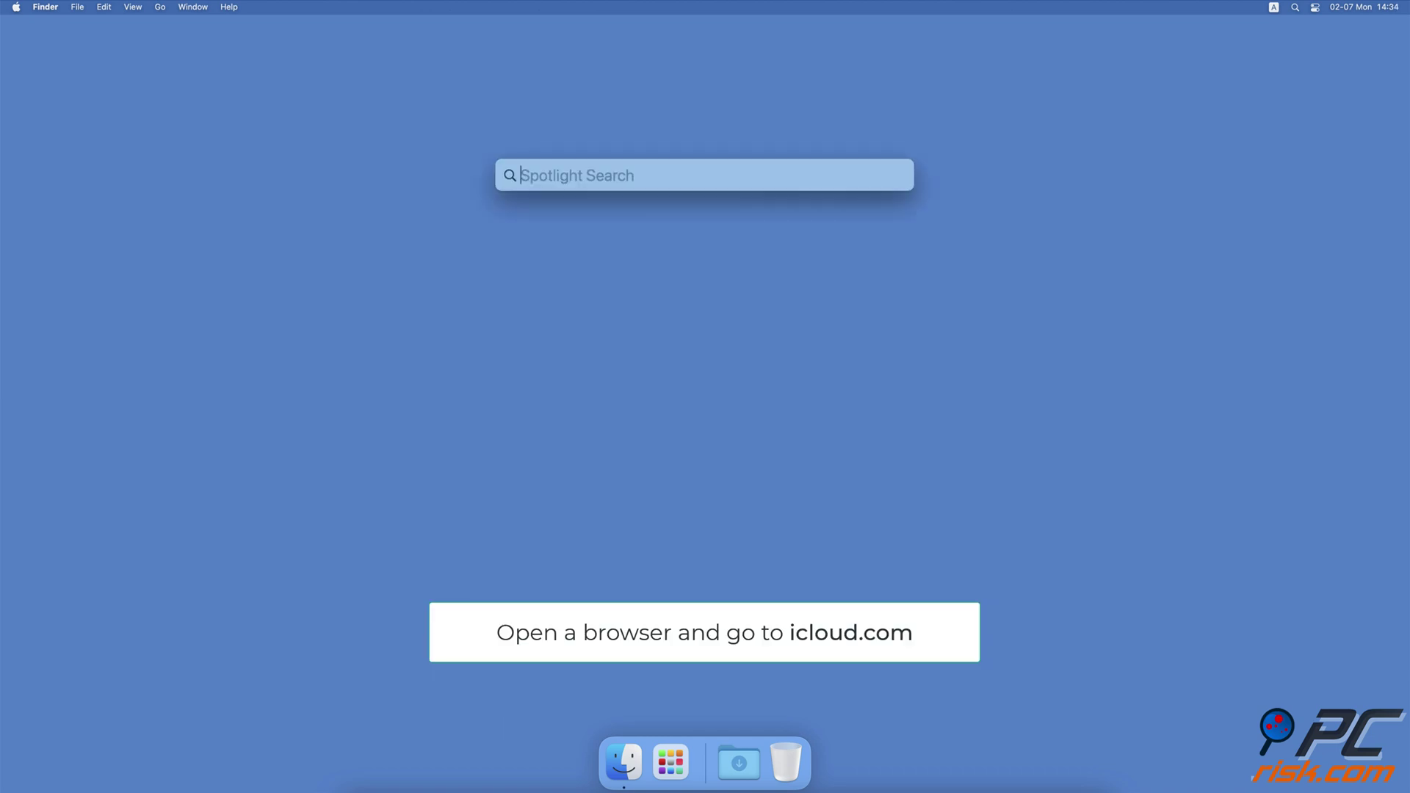
text(safari)
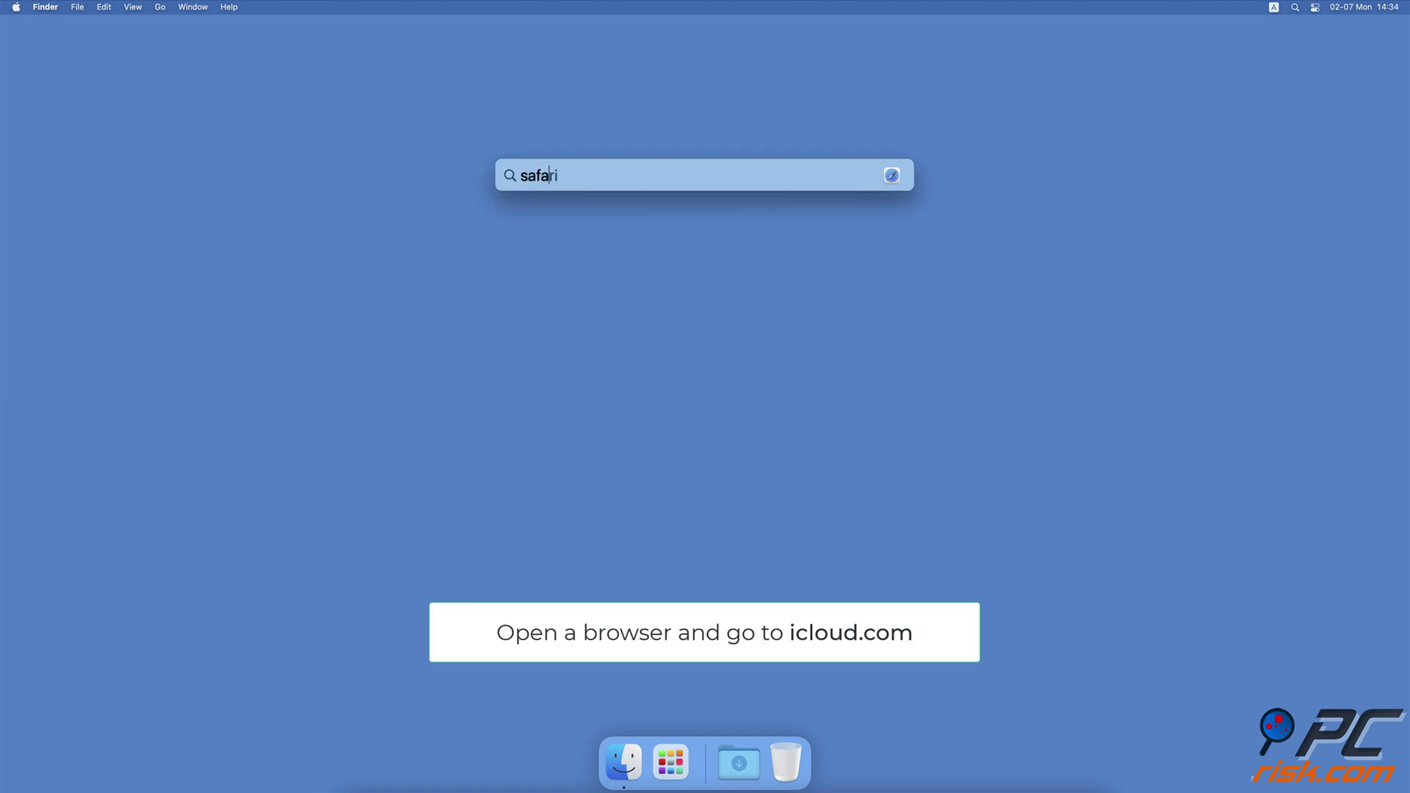
key(Return)
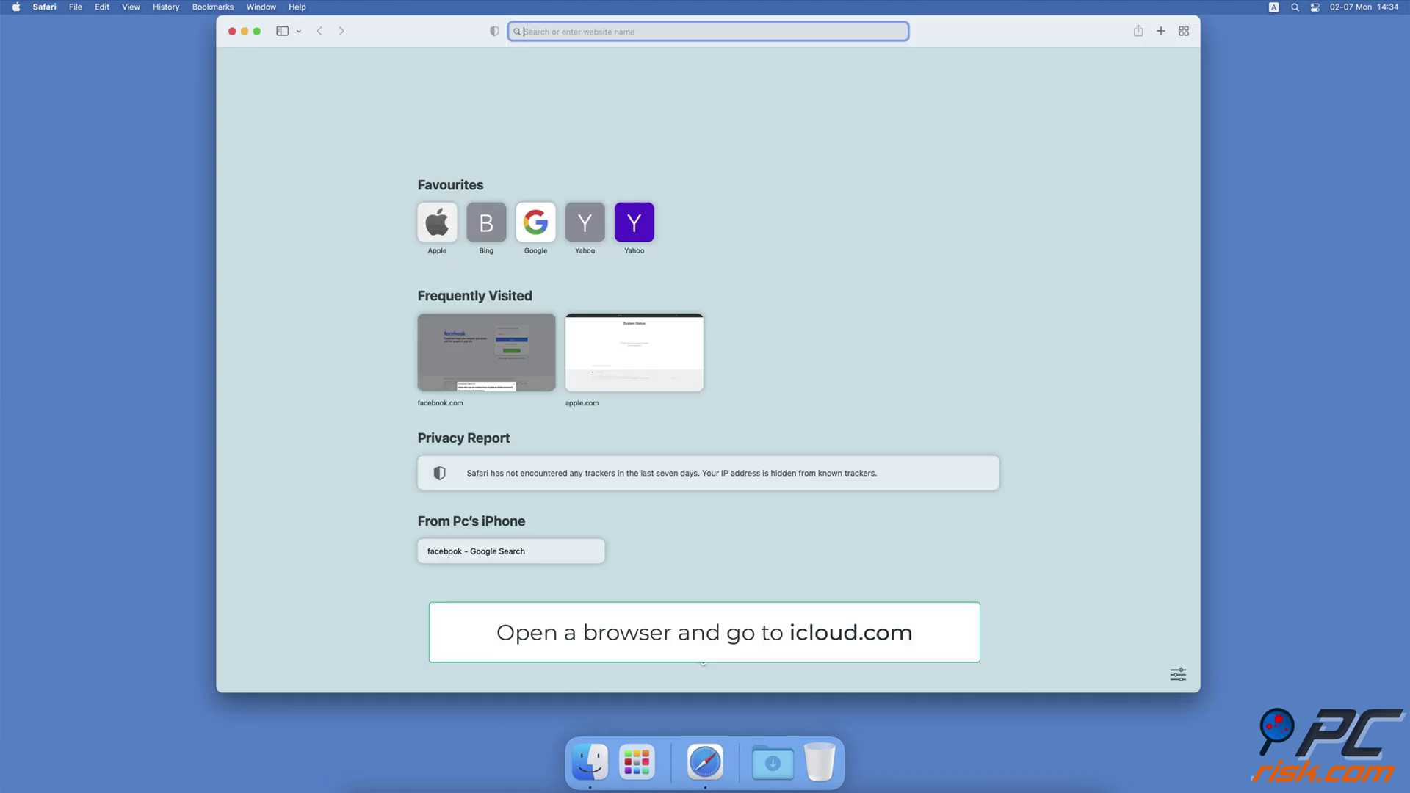
text(icloud.com)
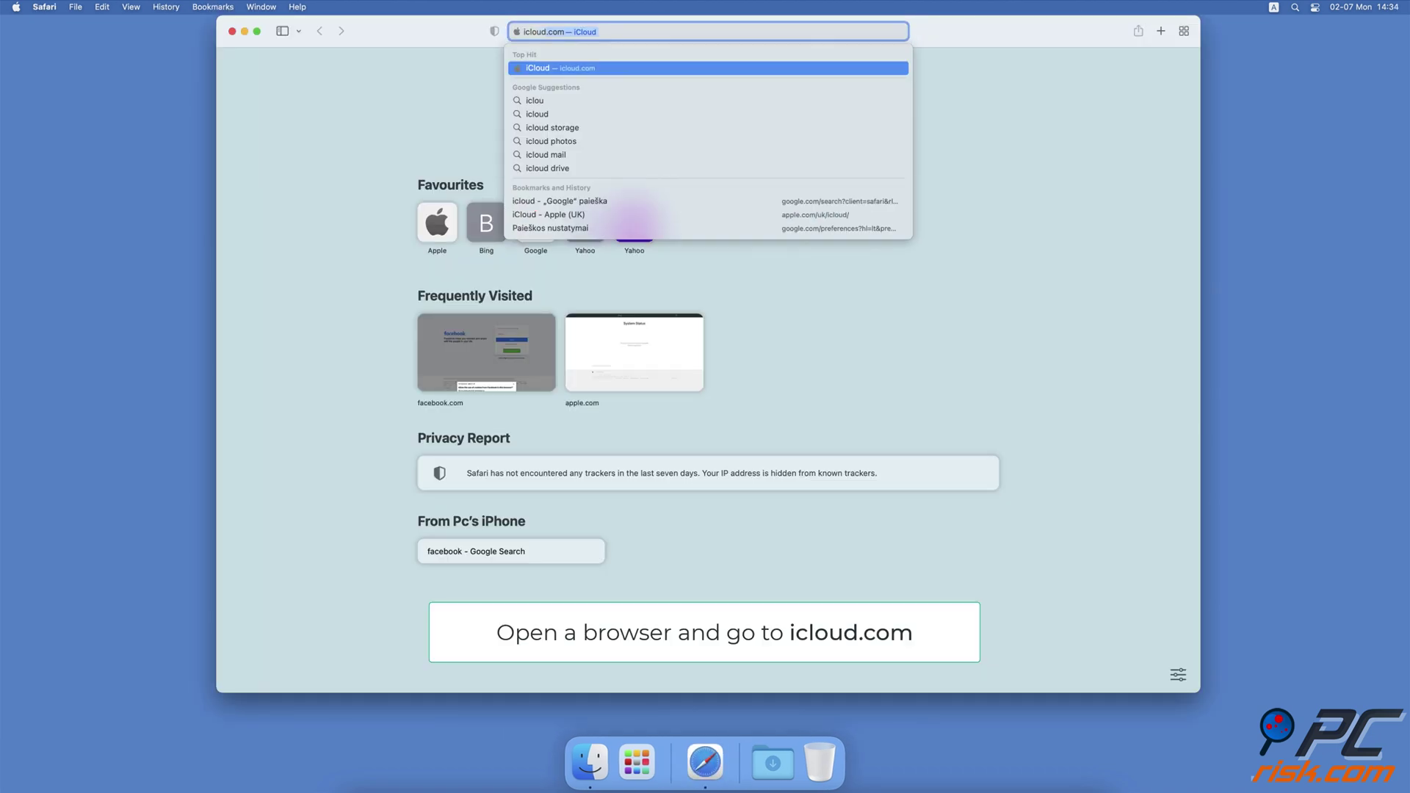
key(Return)
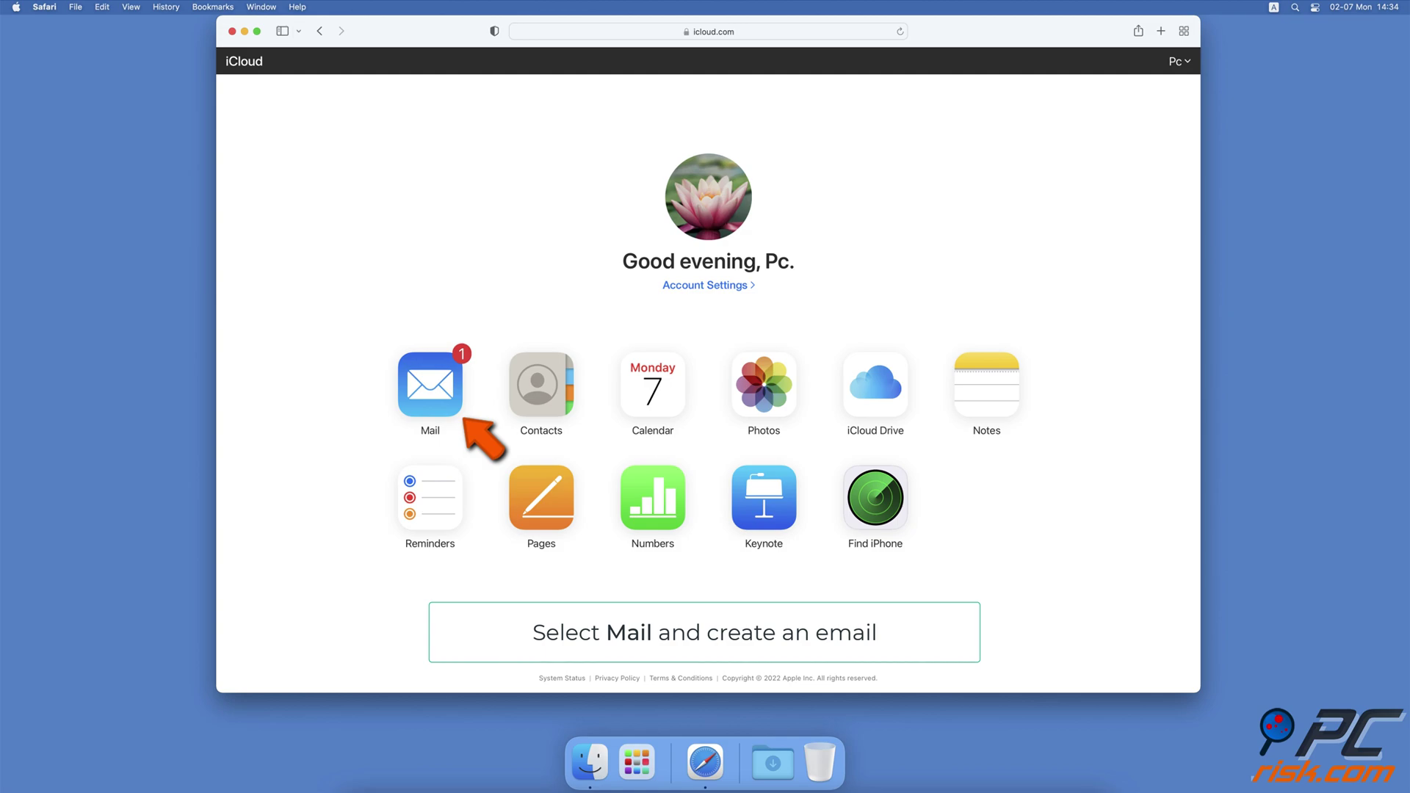
Step: Open iCloud Mail and attach test.mp4 to a new message
click(443, 418)
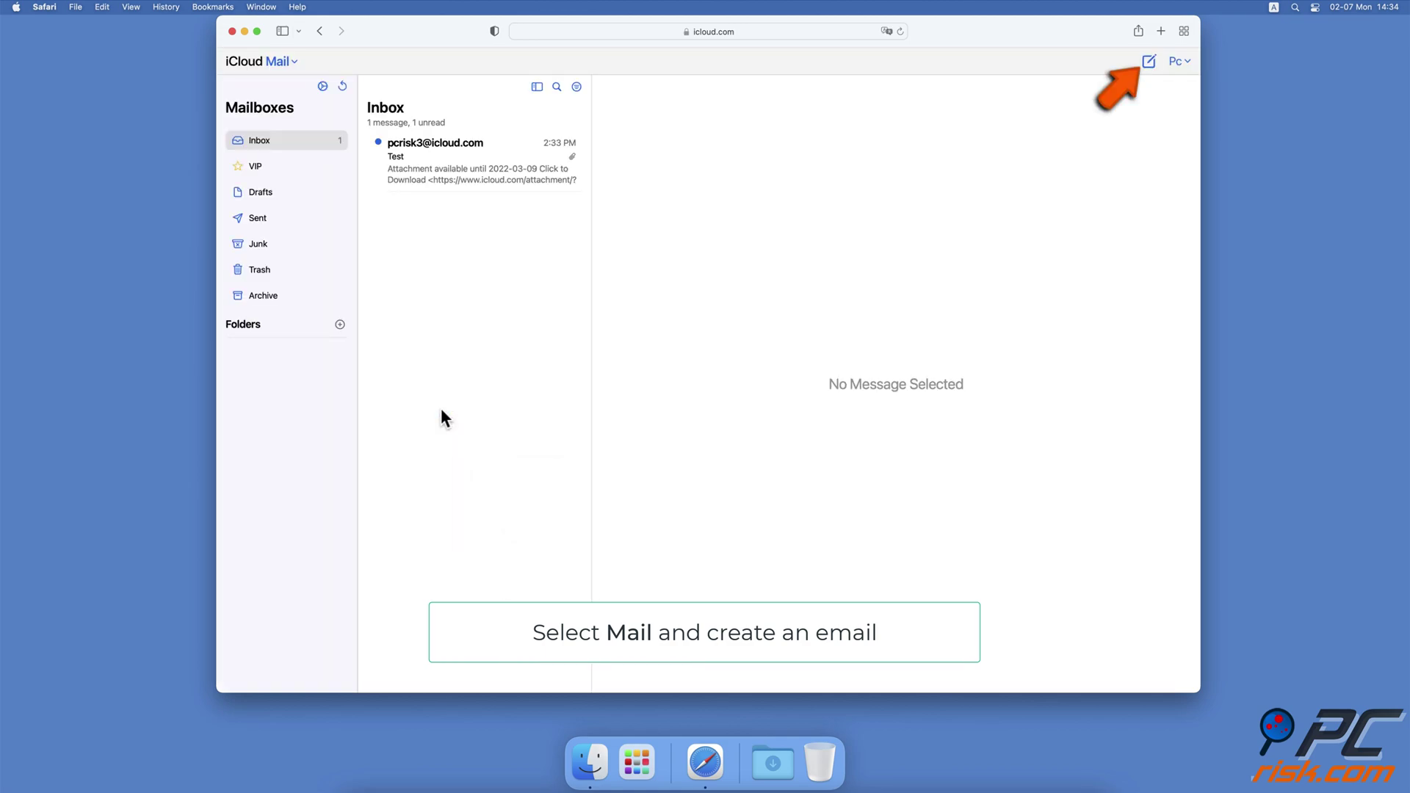
click(1148, 62)
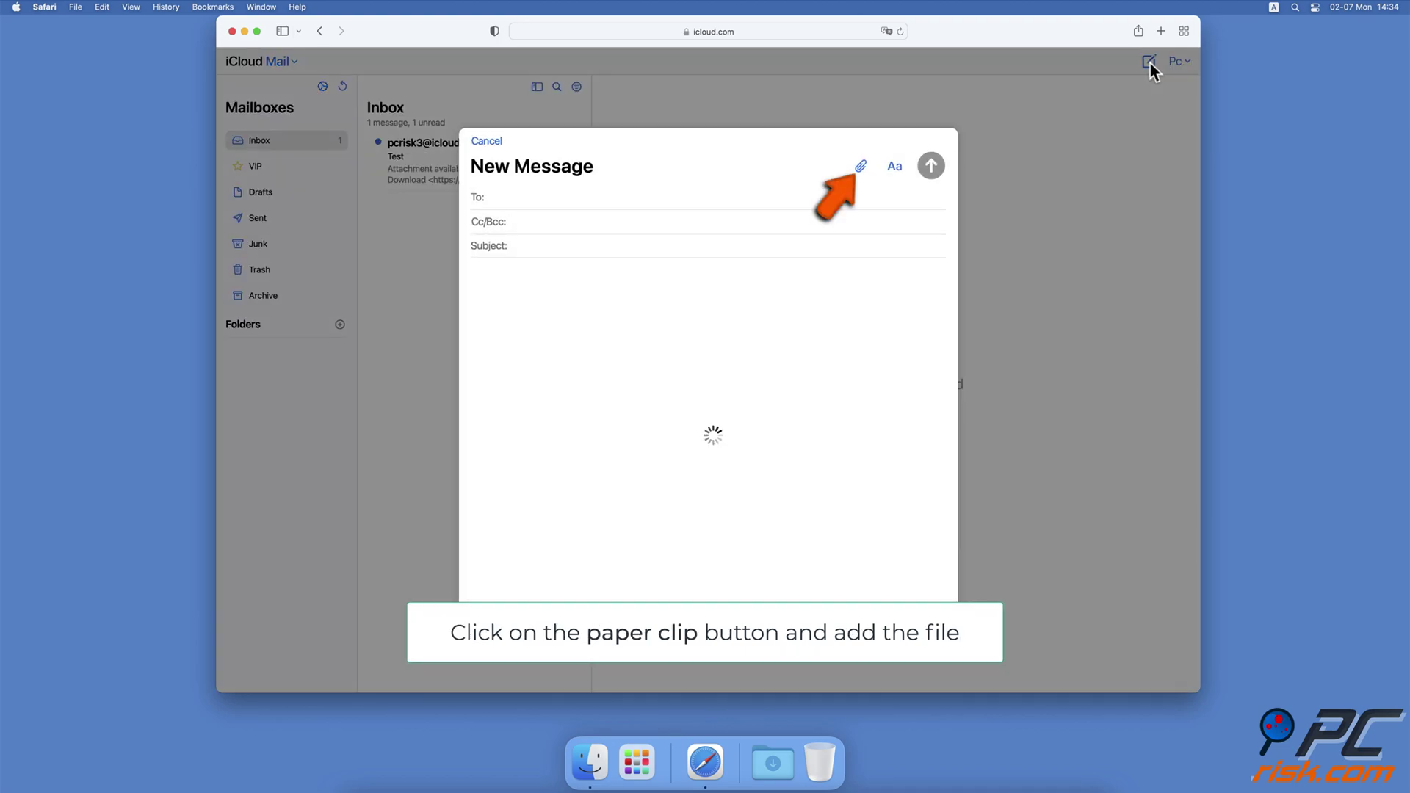
click(860, 167)
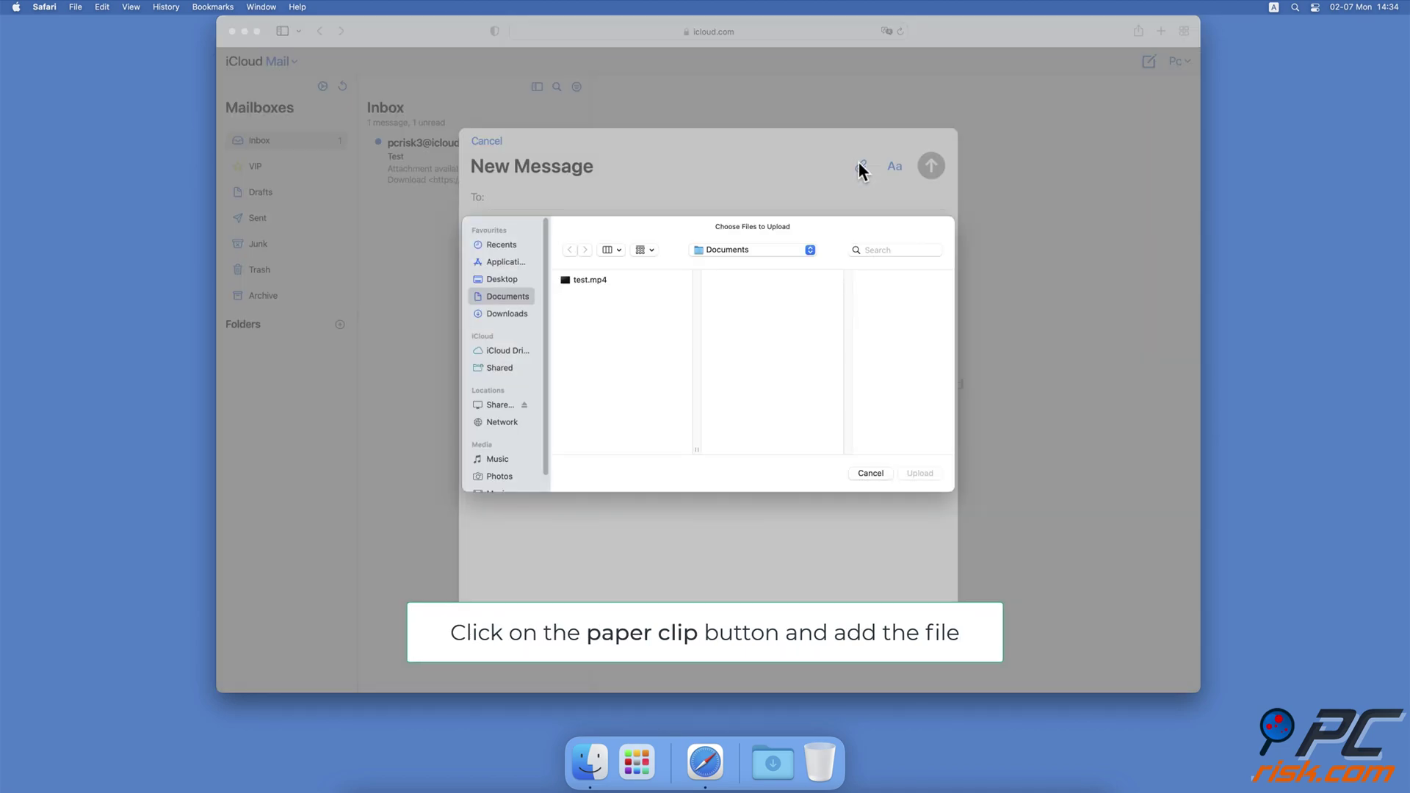
click(607, 280)
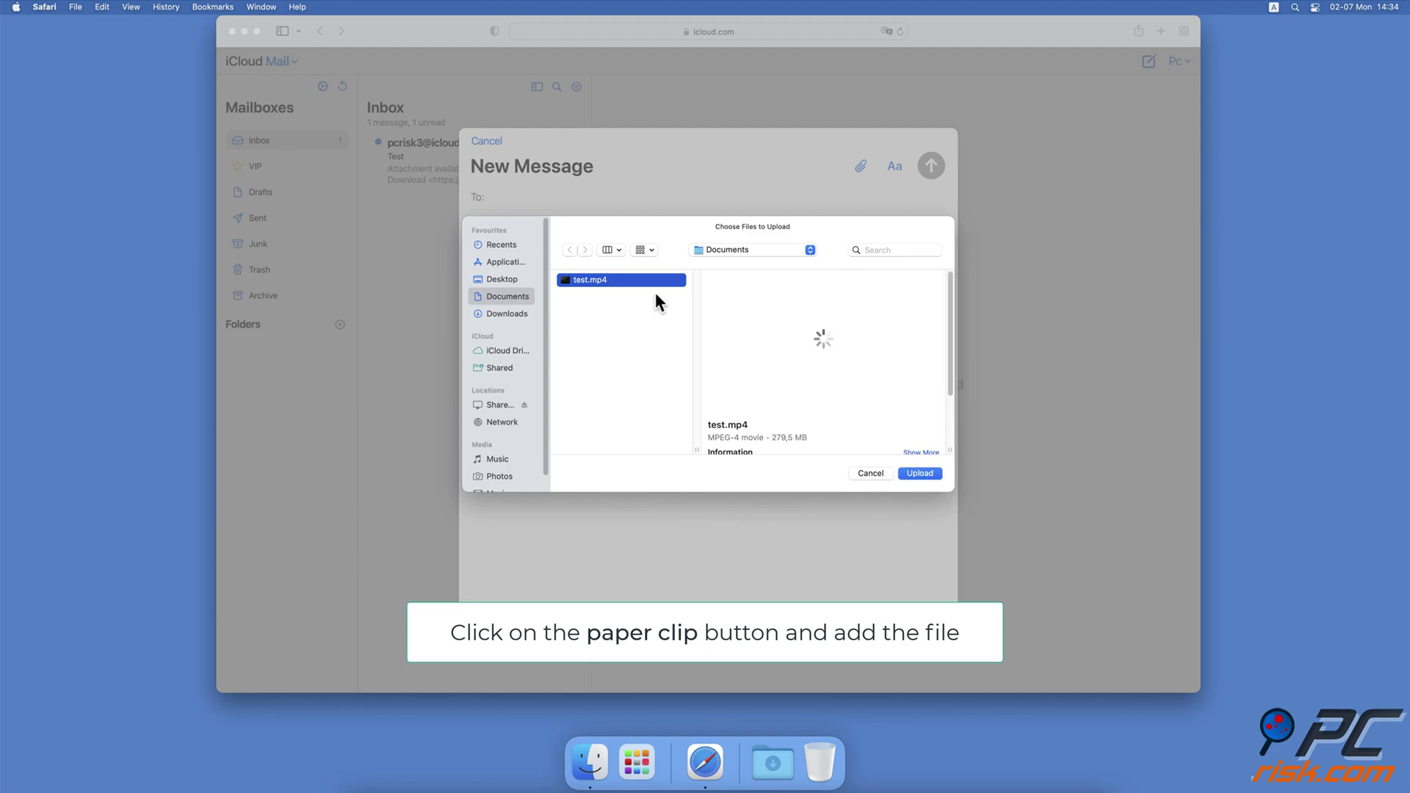
click(905, 474)
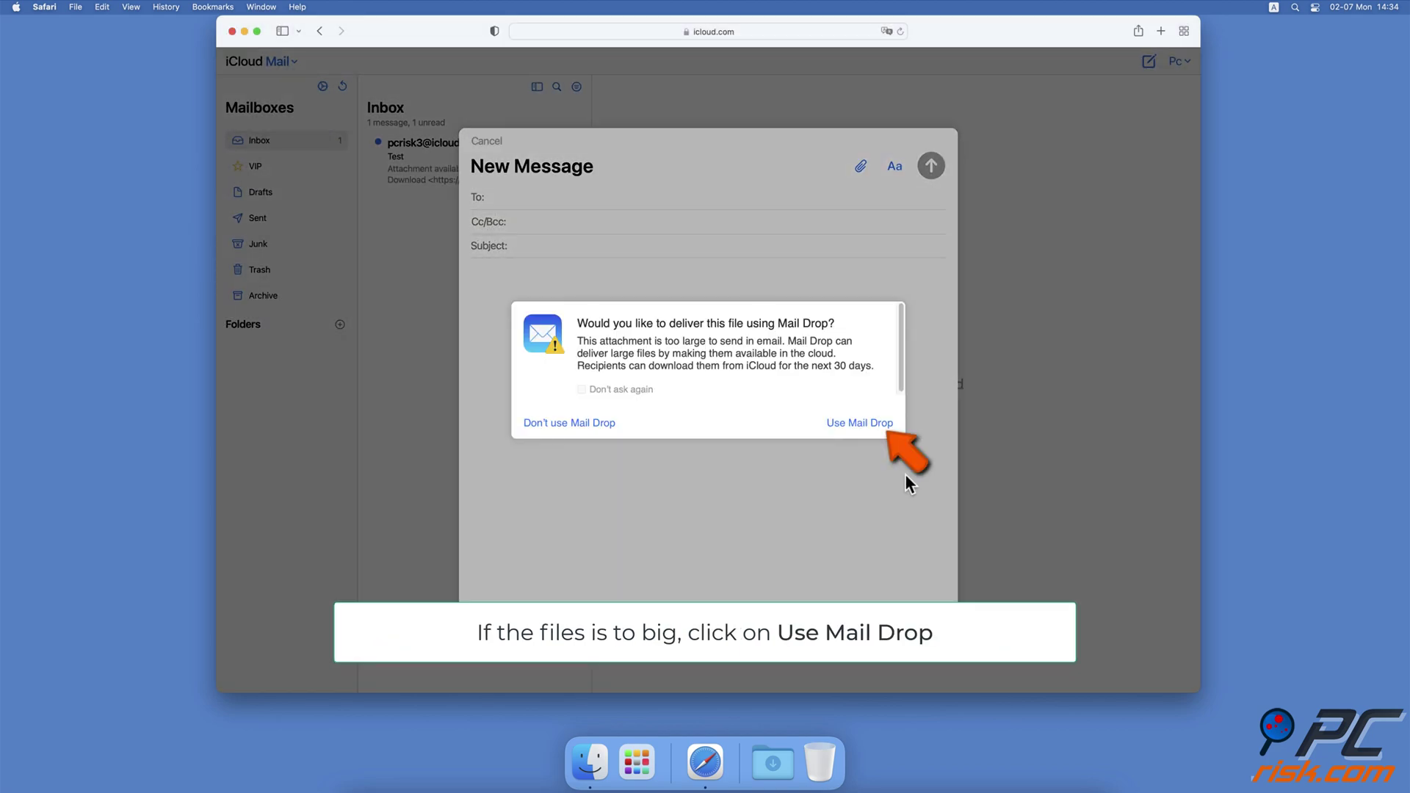
Step: Accept Mail Drop, enter the recipient's address, add the subject 'test' and send
click(876, 429)
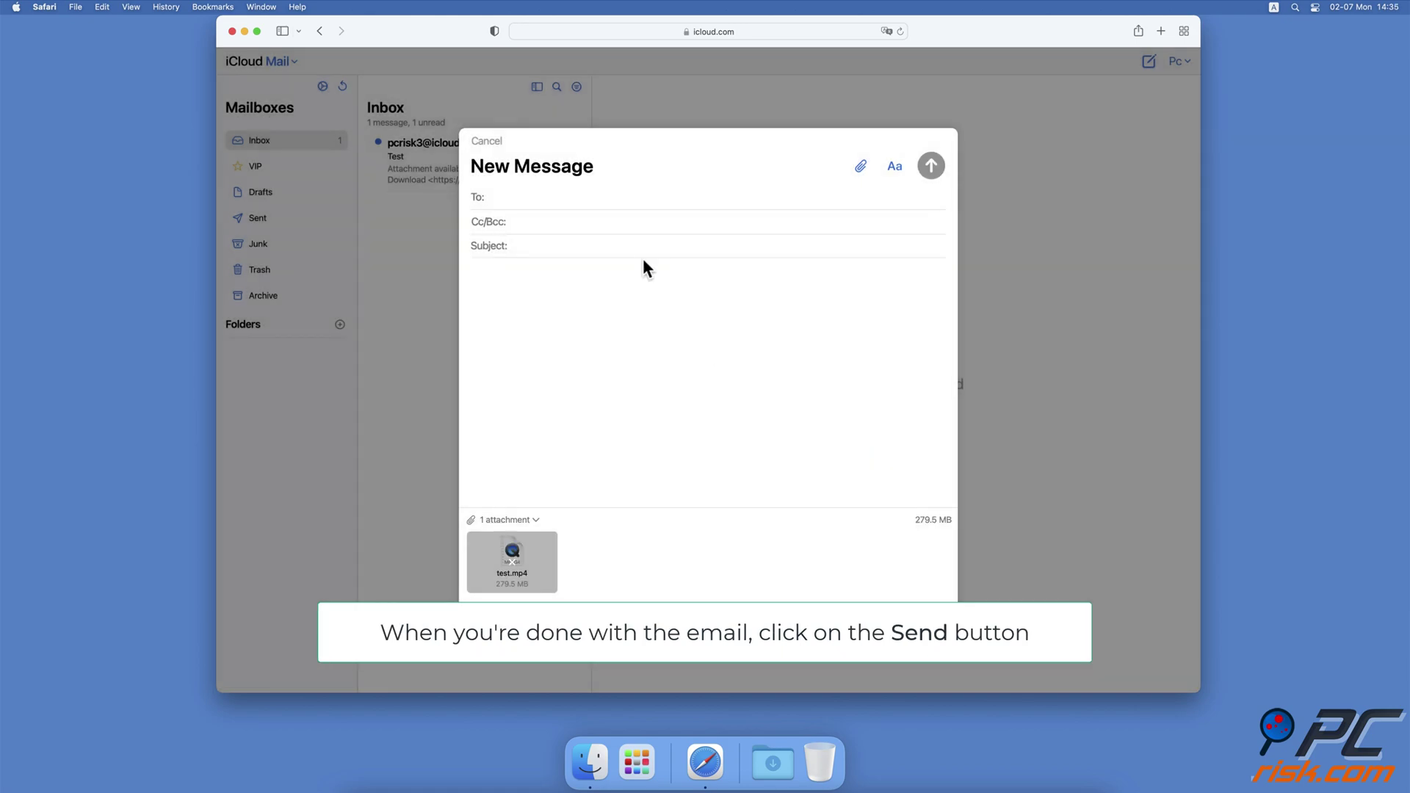
key(Return)
click(561, 248)
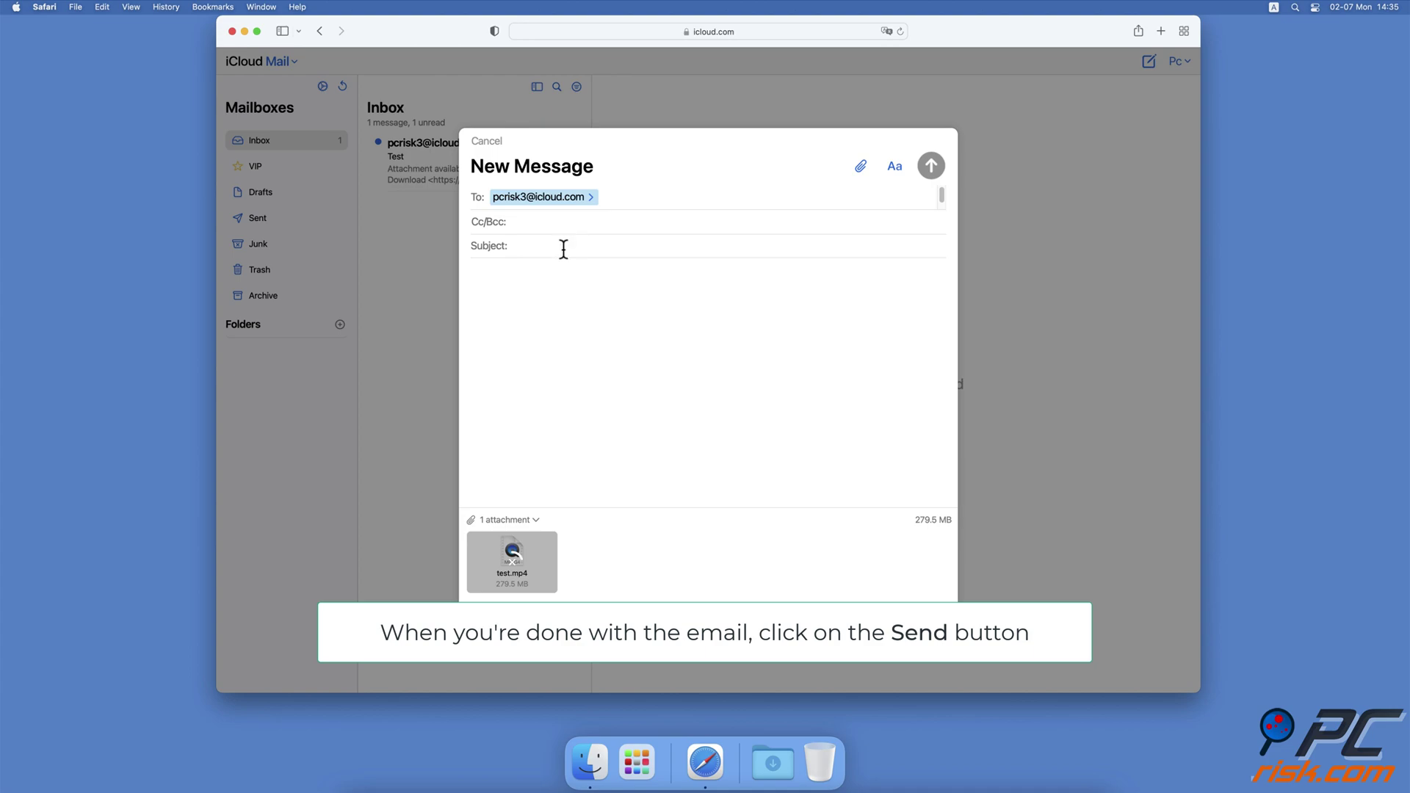
text(test)
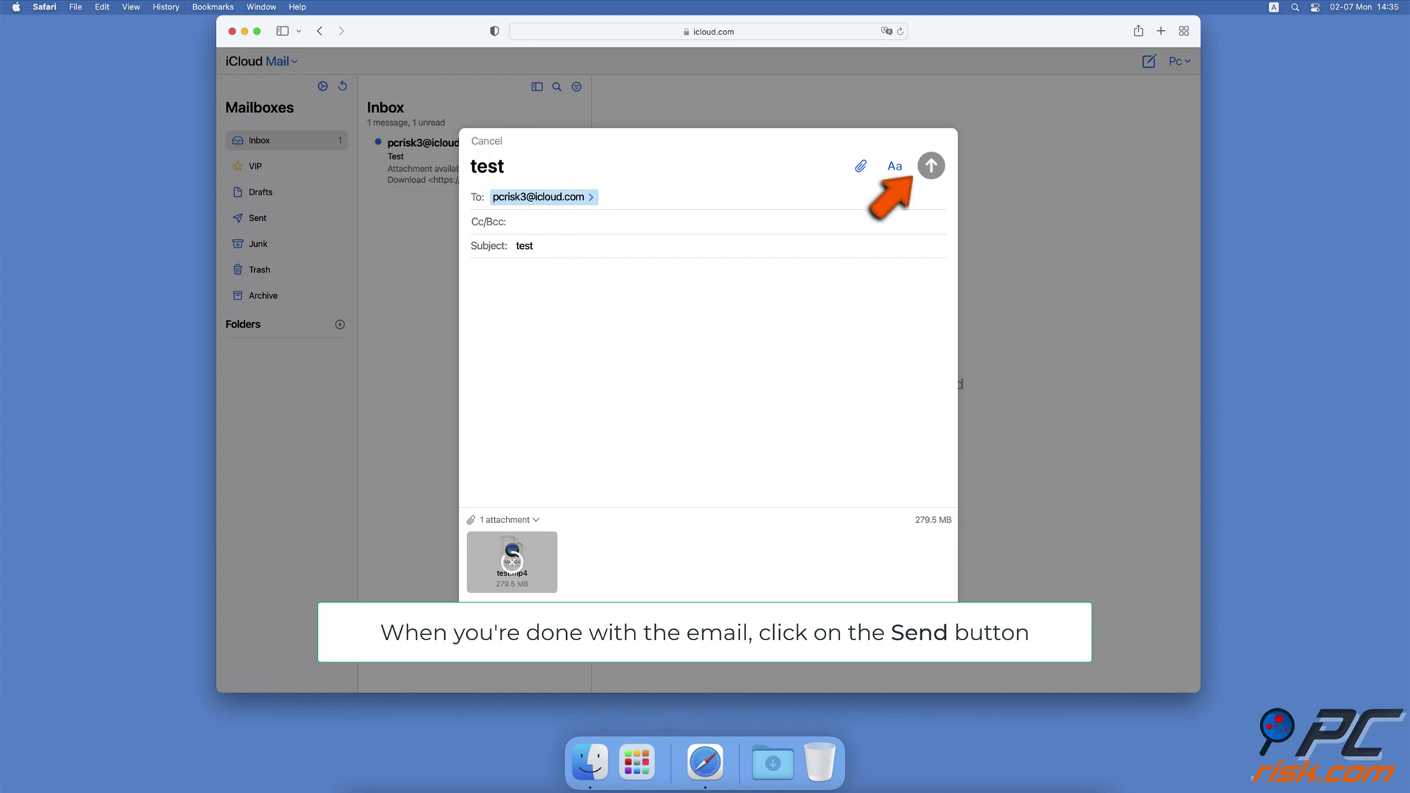
click(930, 168)
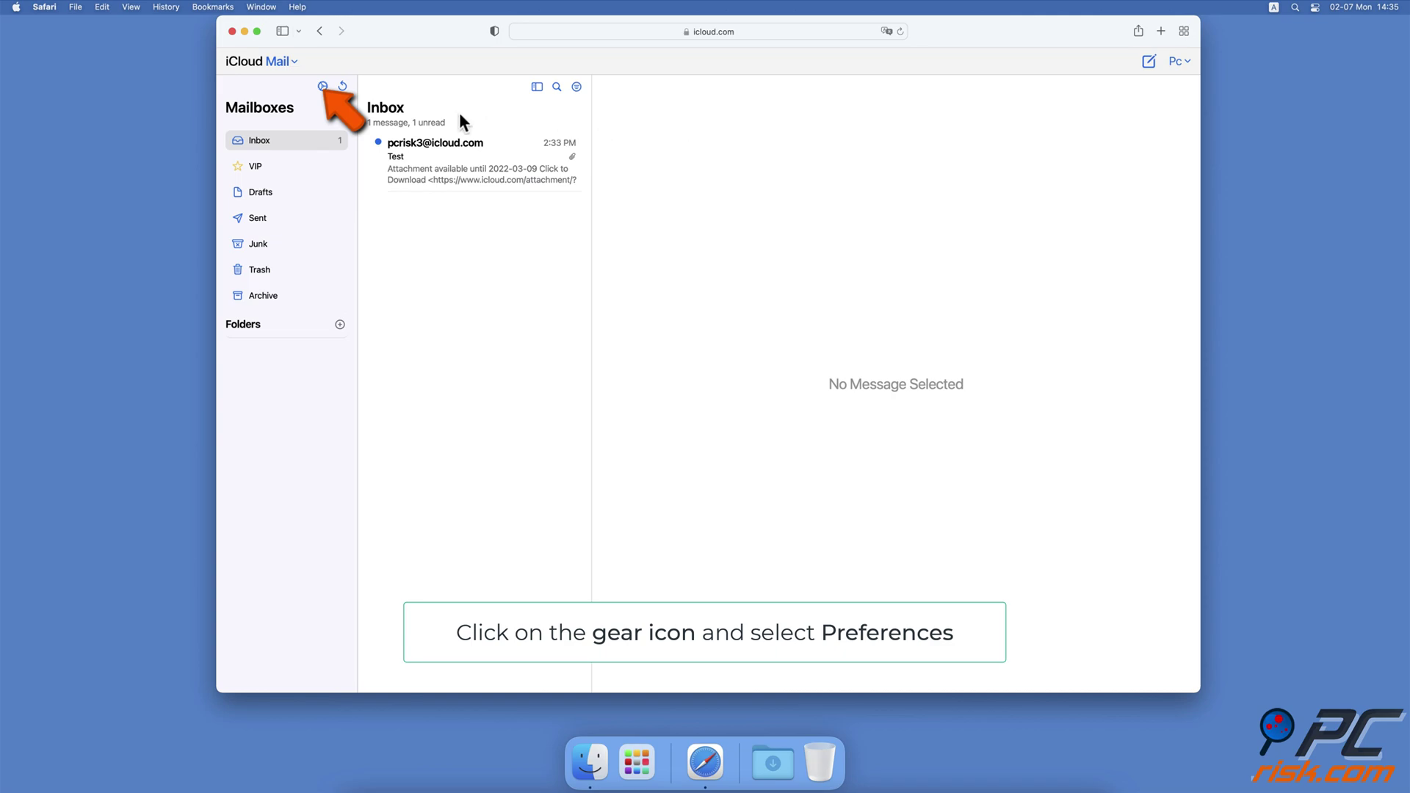
Step: Check 'Use Mail Drop when sending large attachments' in iCloud Mail's Composing preferences
click(322, 87)
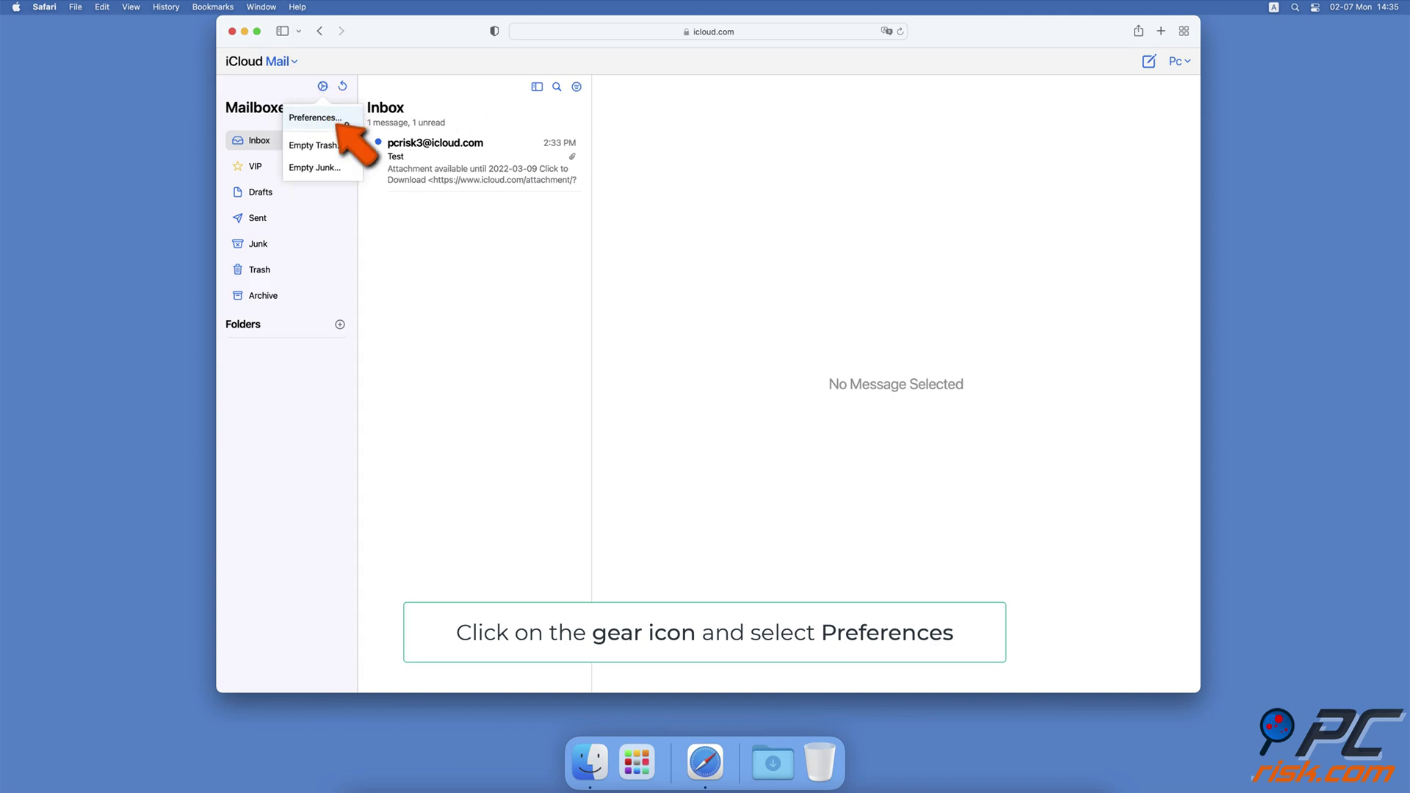
click(346, 120)
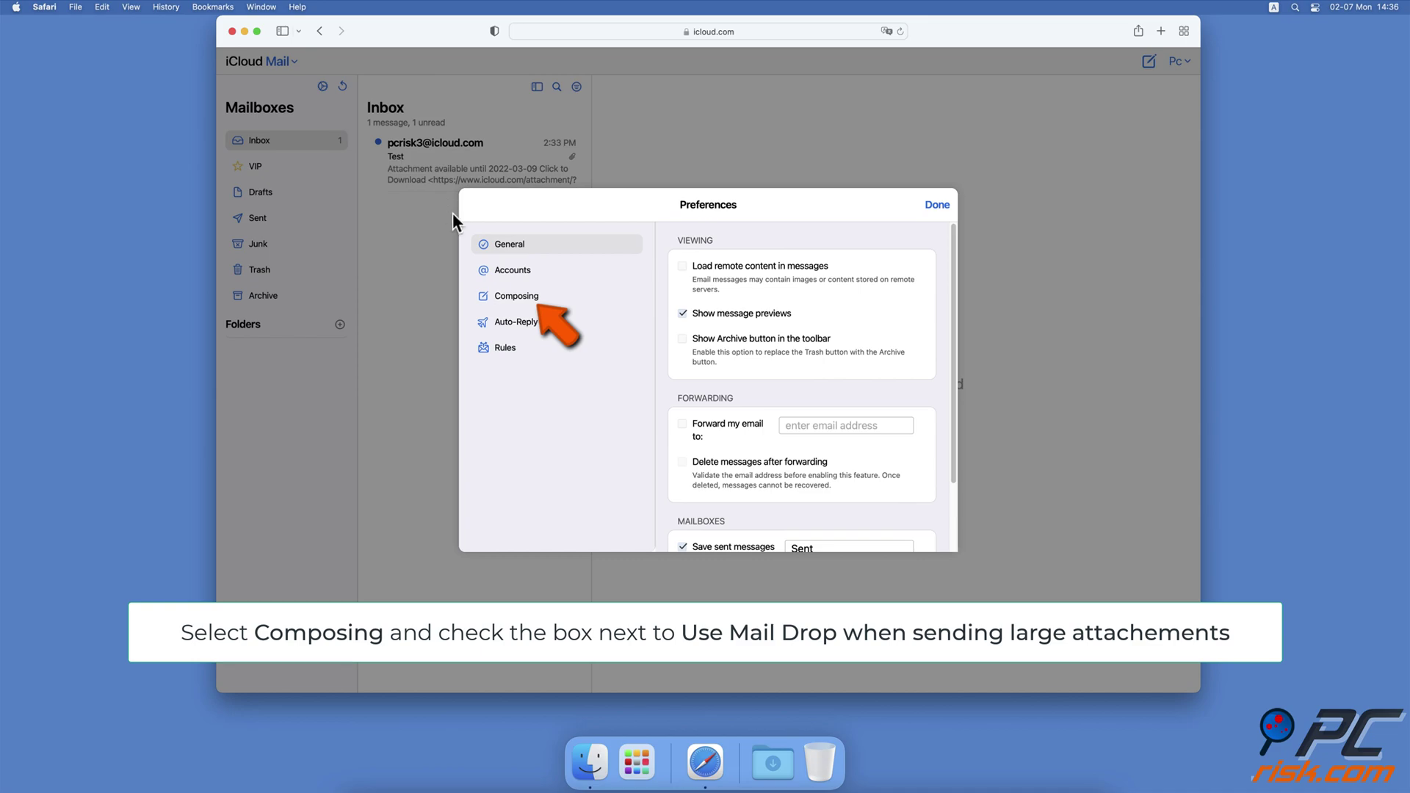
click(549, 297)
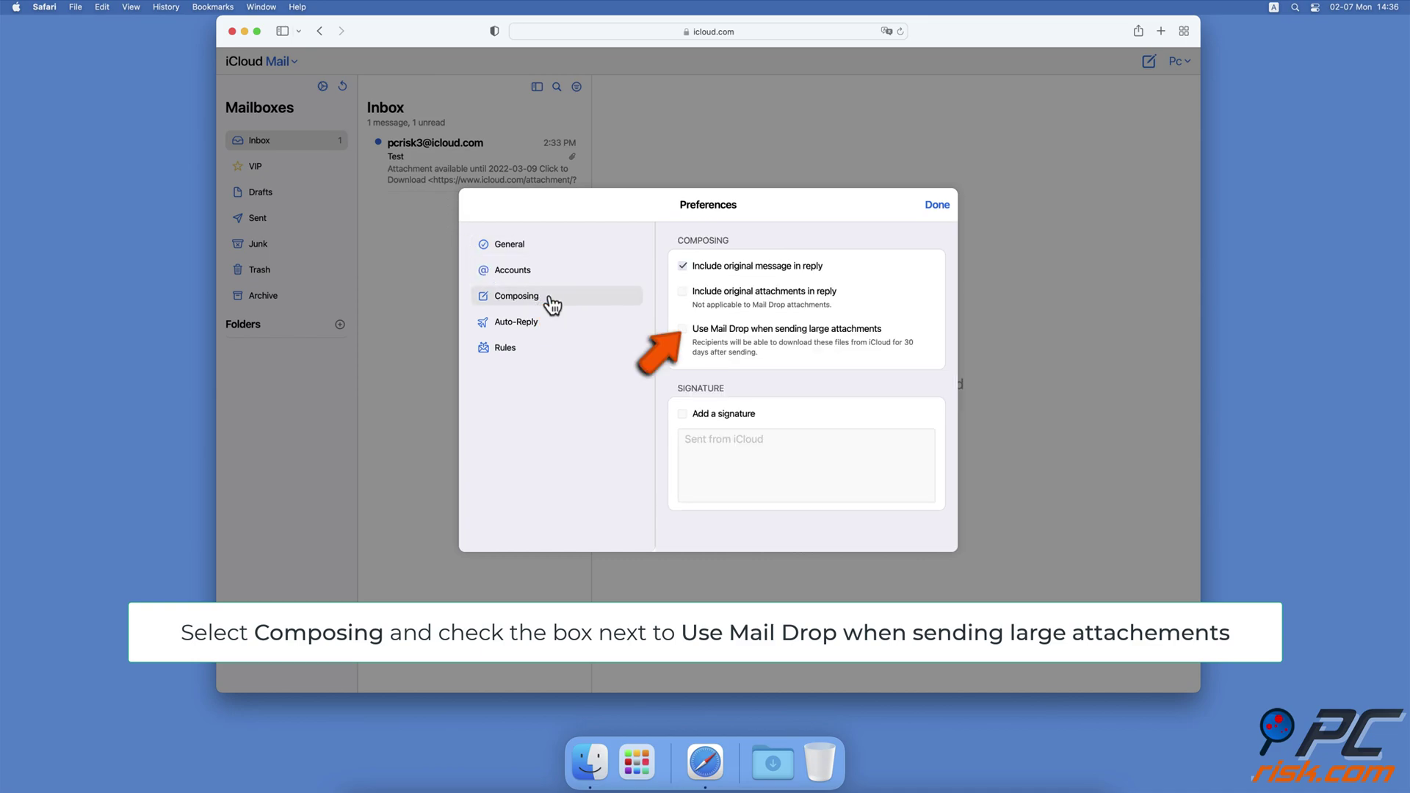
click(683, 330)
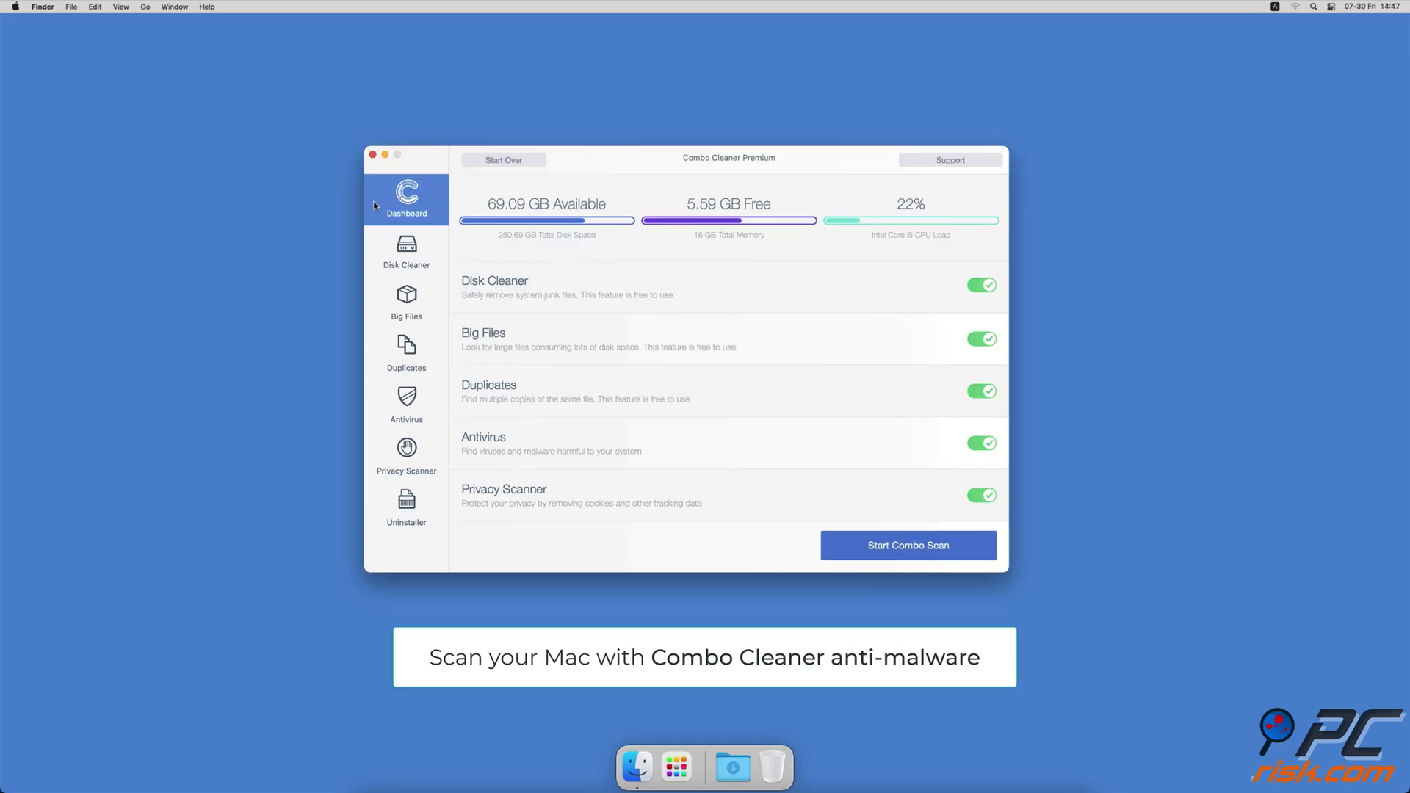
Step: Start a Full Scan in Antivirus, then run Disk Cleaner and remove the 2.7 GB of junk
click(372, 404)
click(729, 259)
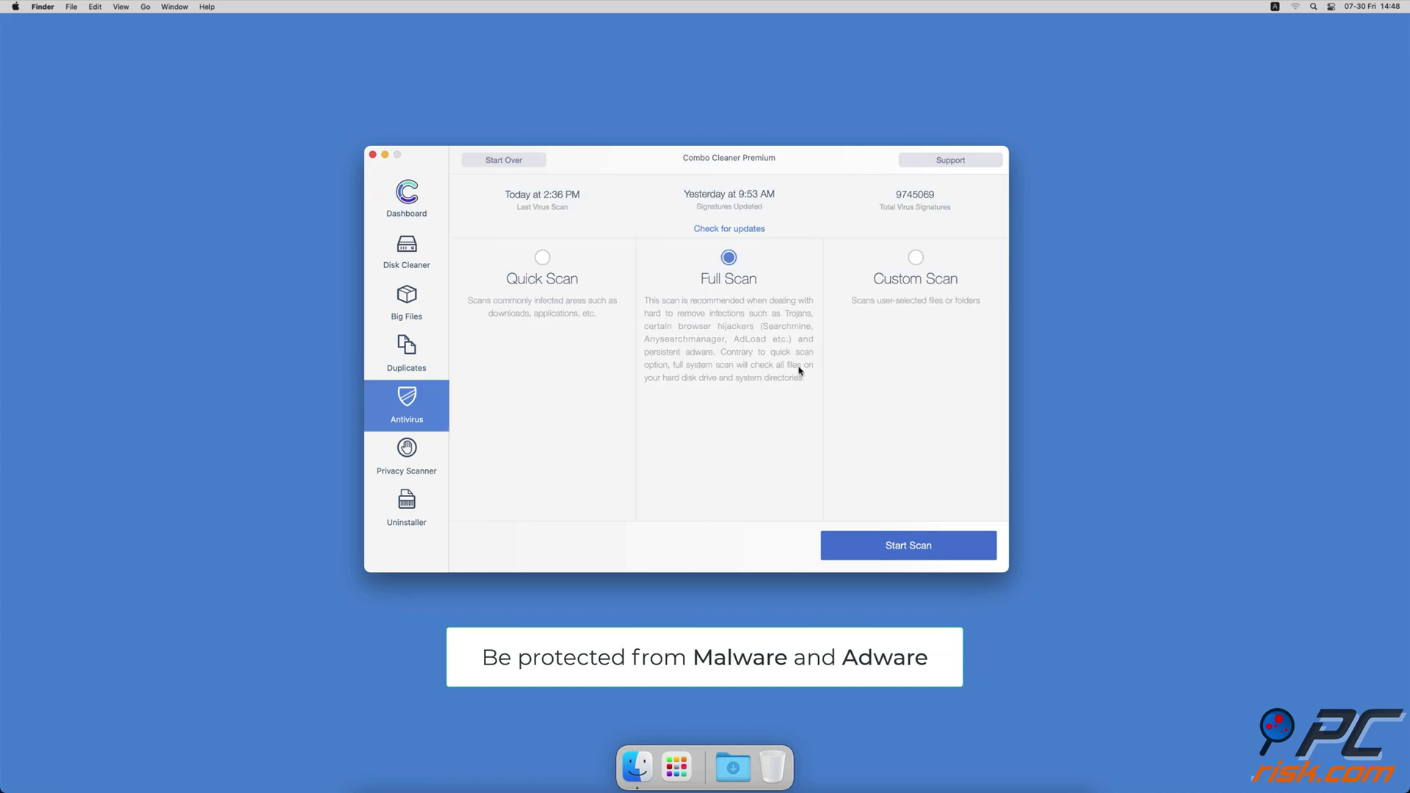
click(853, 547)
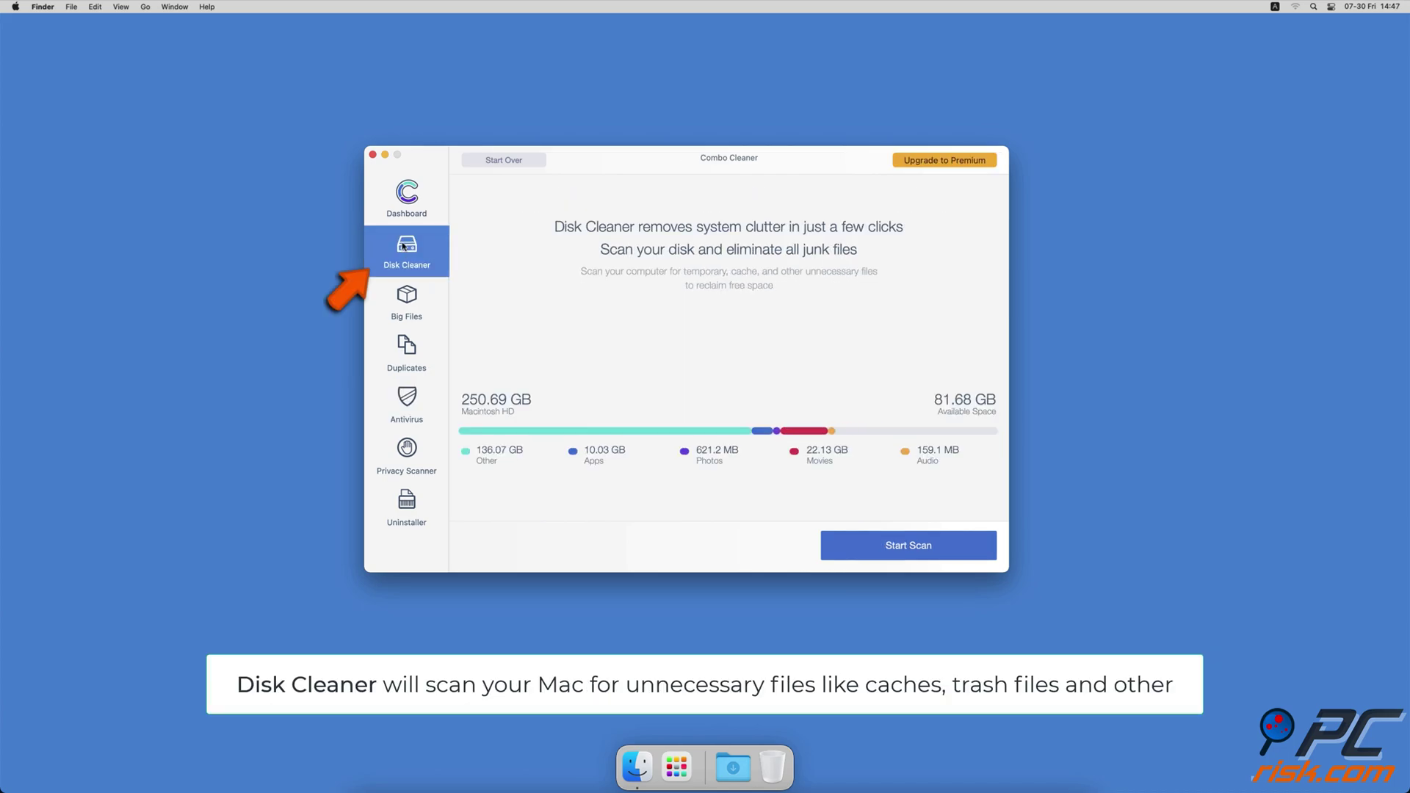
click(862, 552)
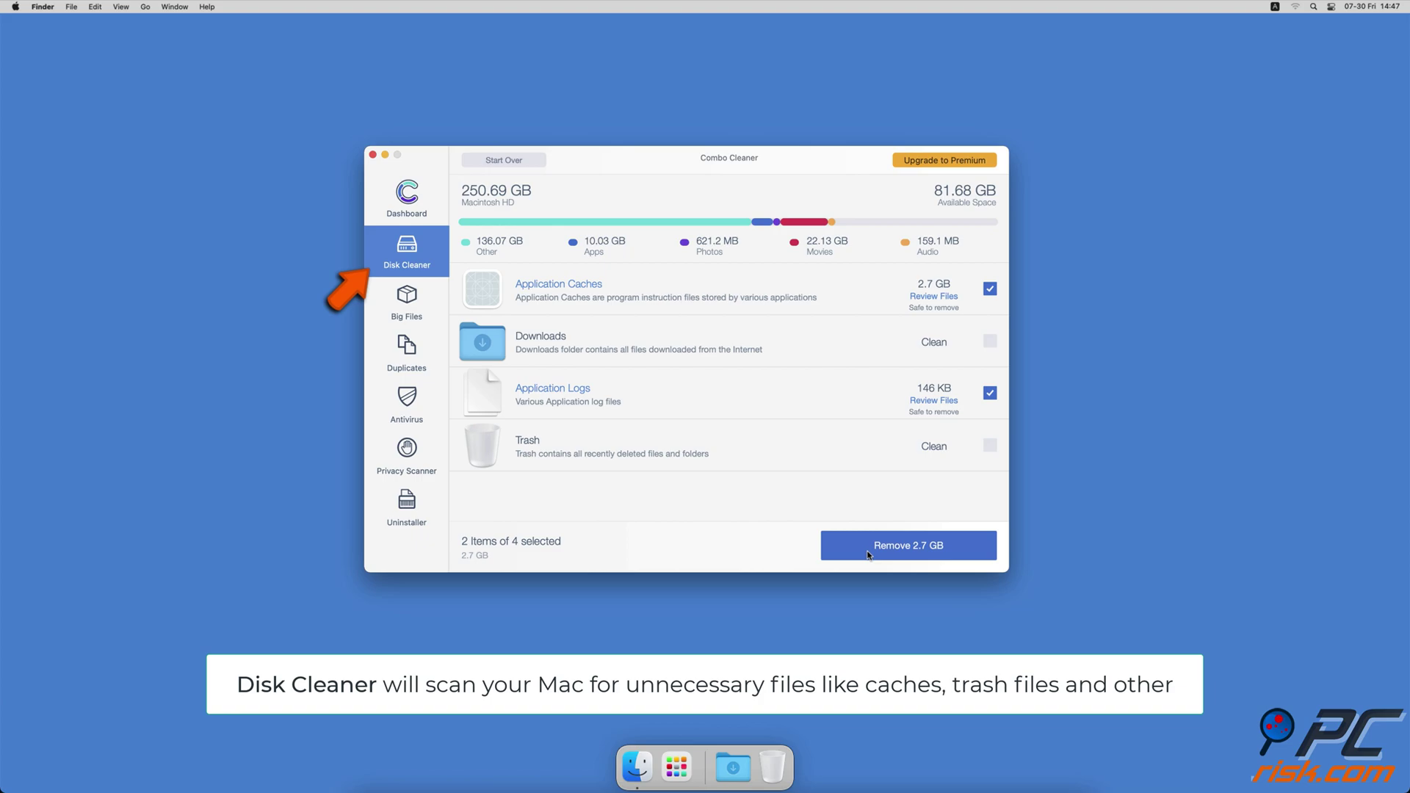
click(868, 553)
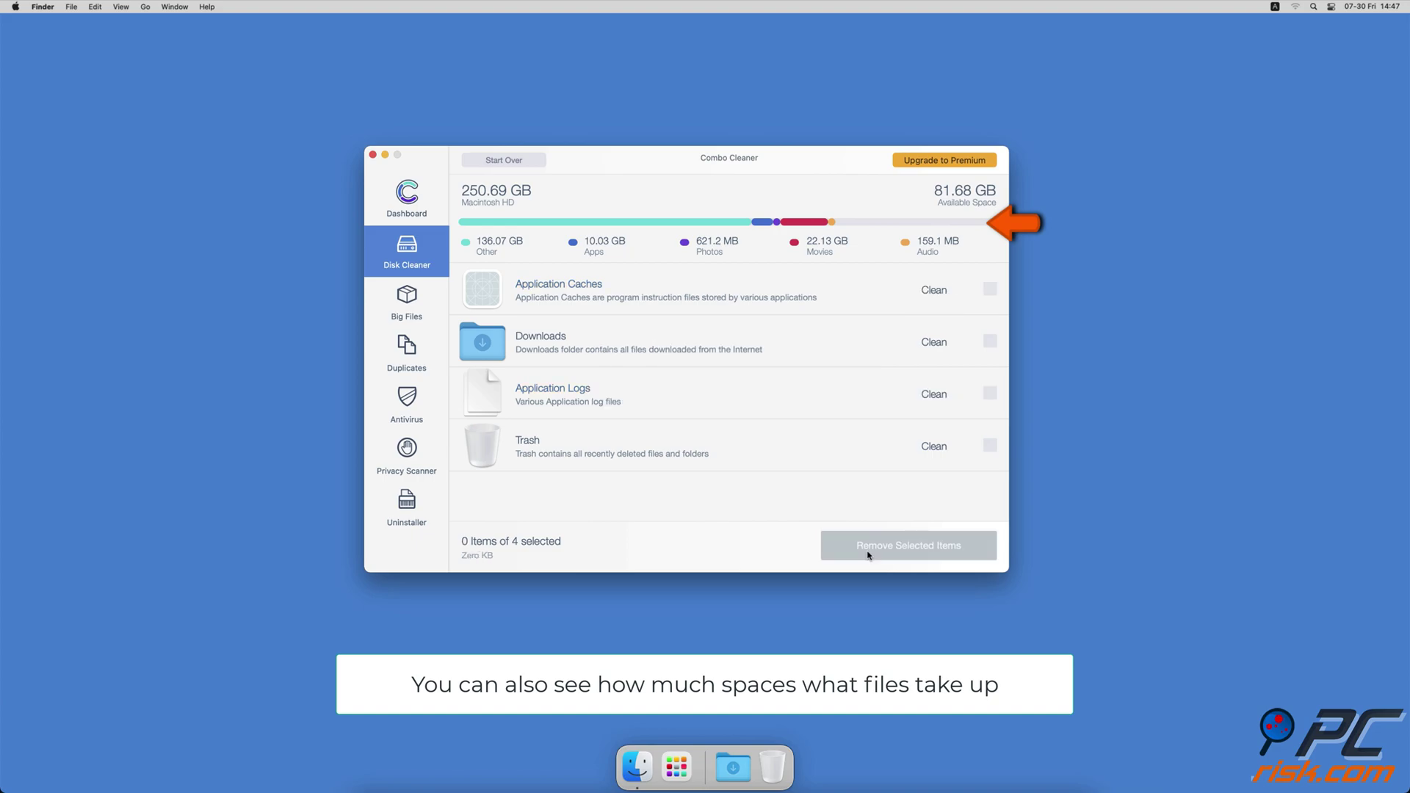
Step: Run the Big Files and Duplicates scans
click(408, 304)
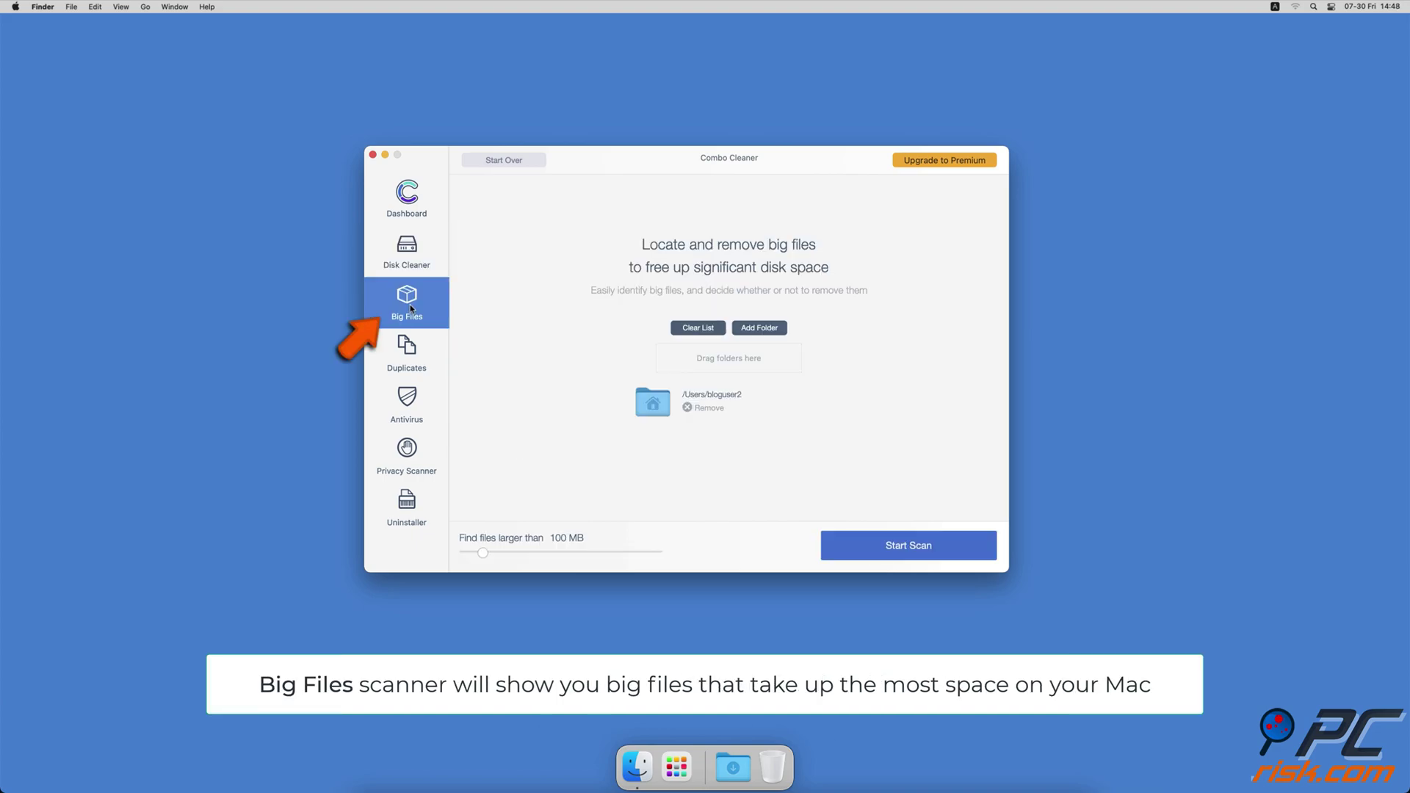
click(870, 558)
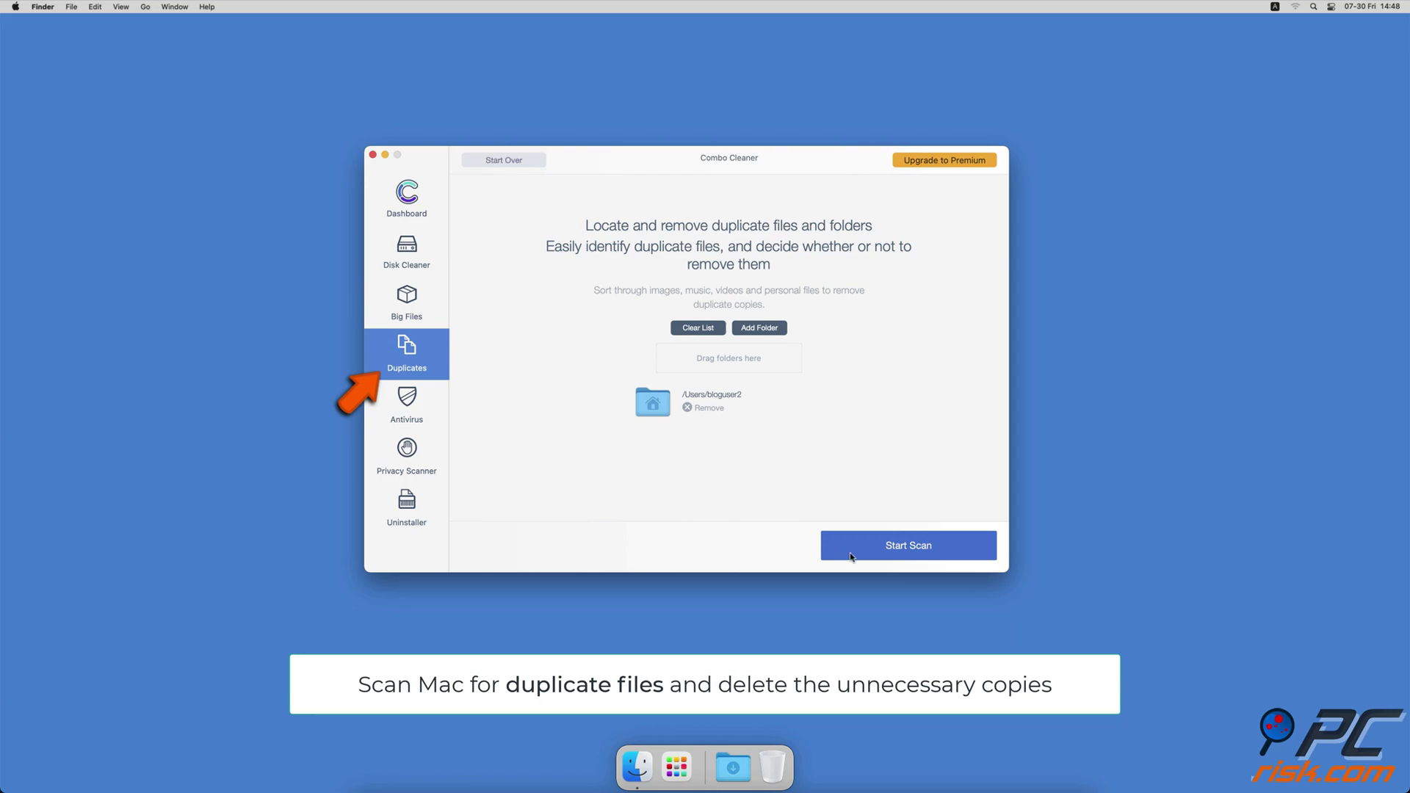
click(852, 556)
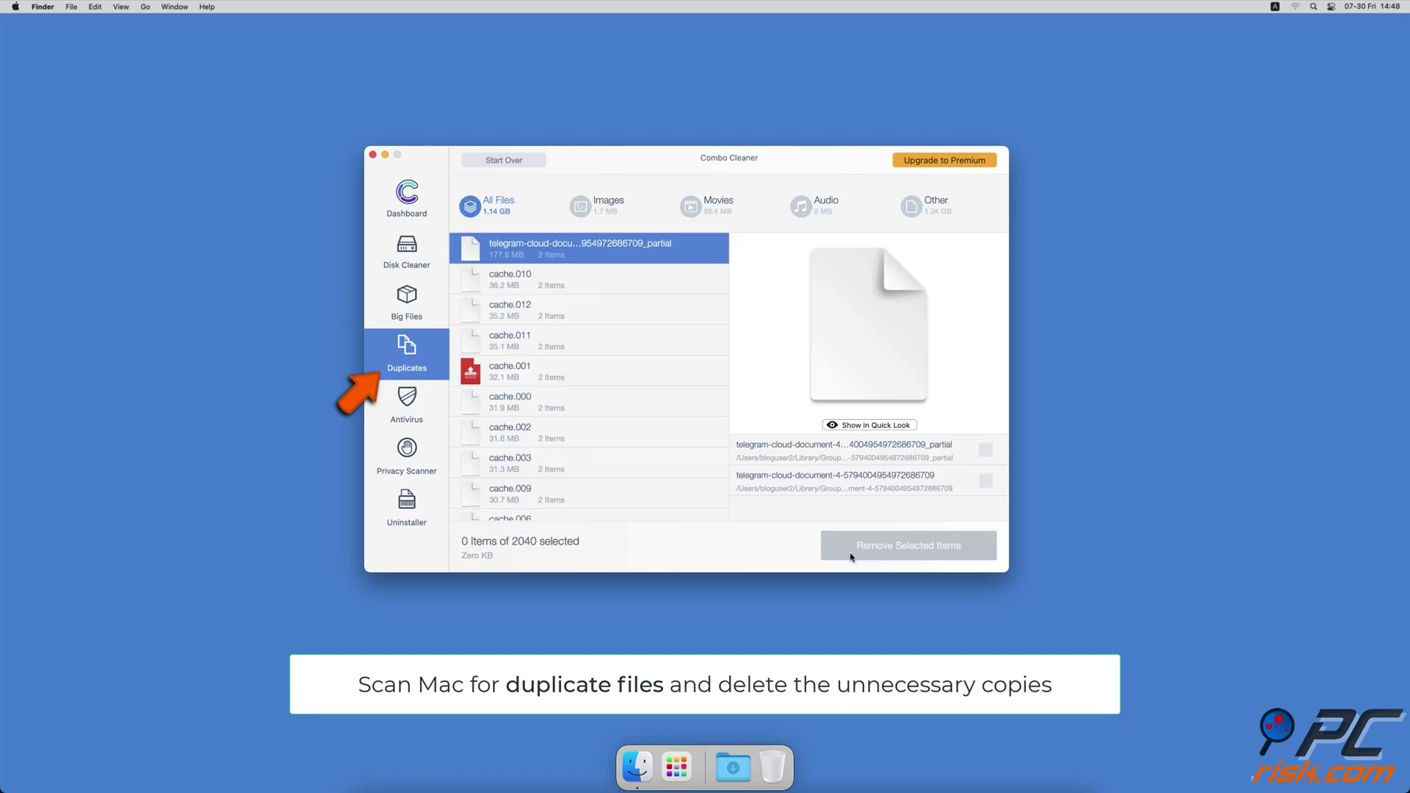
Step: Run the Privacy Scanner and the Uninstaller scan, which lists 43 removable app items
click(433, 459)
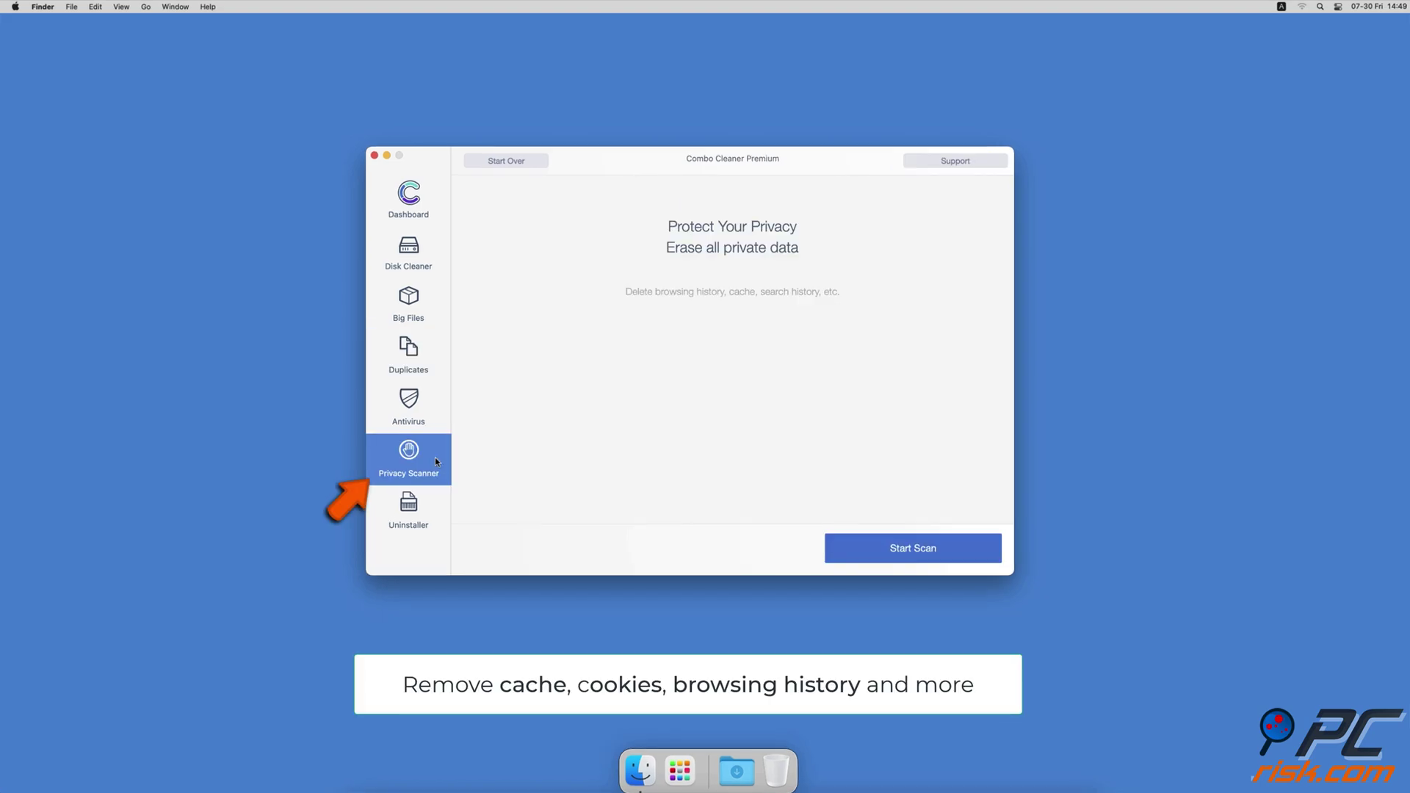
click(841, 551)
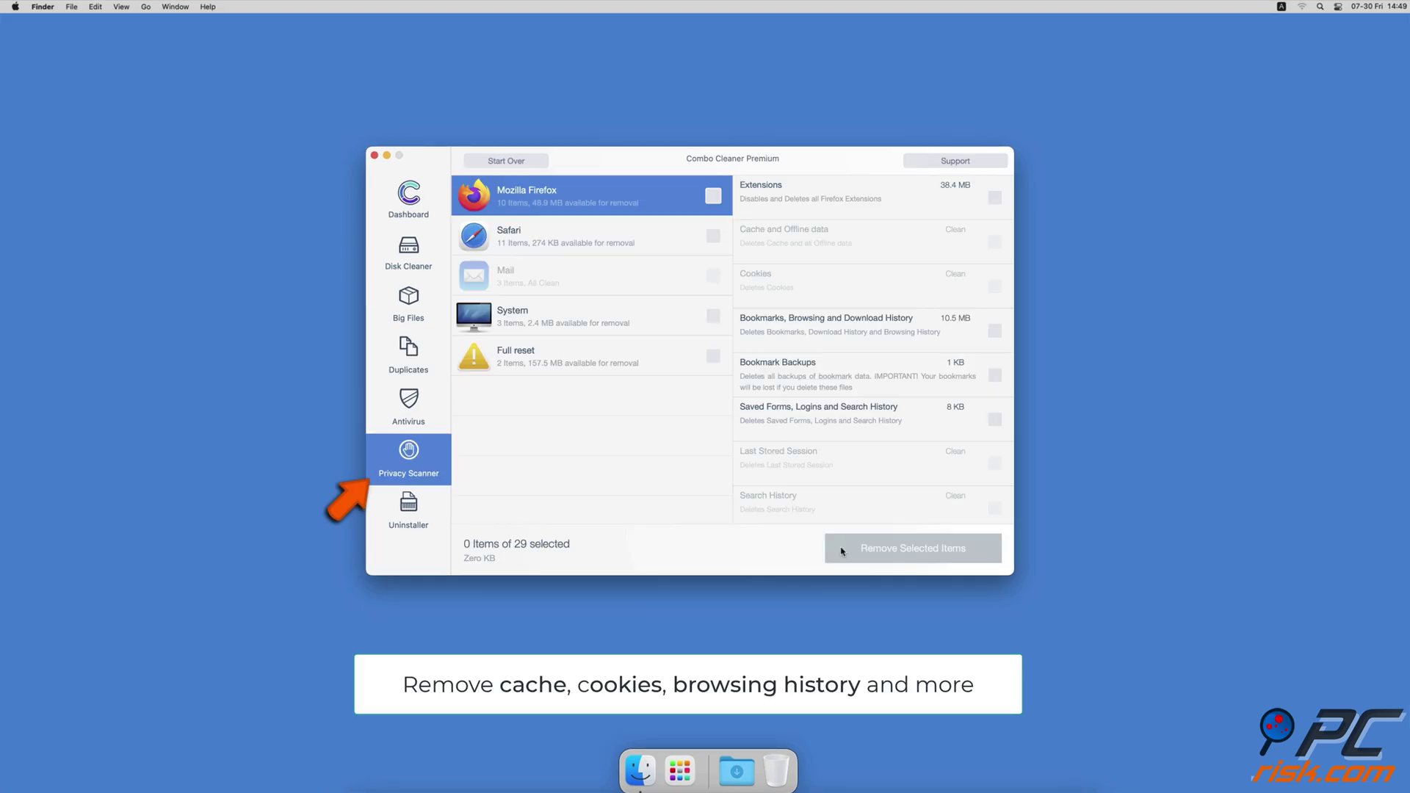
click(441, 519)
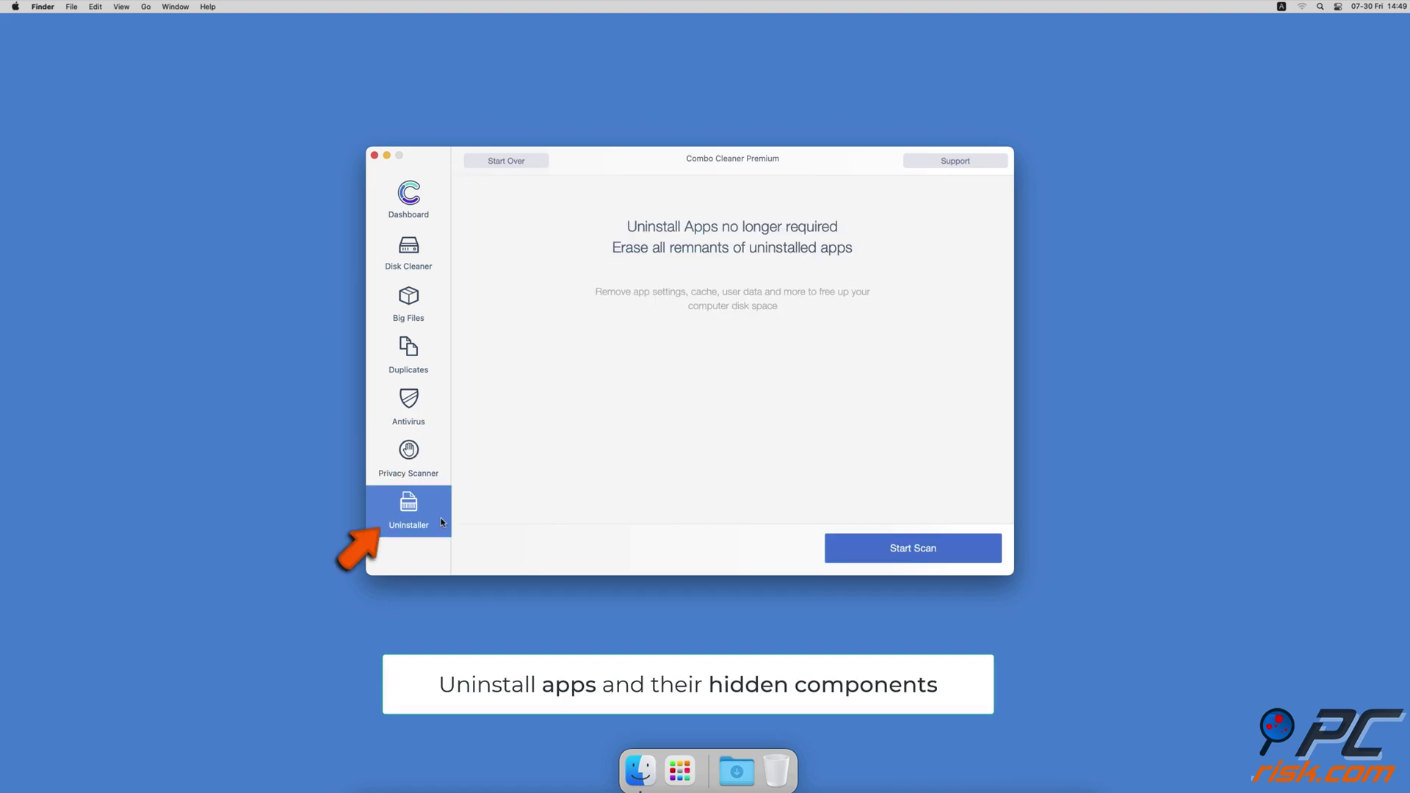
click(839, 551)
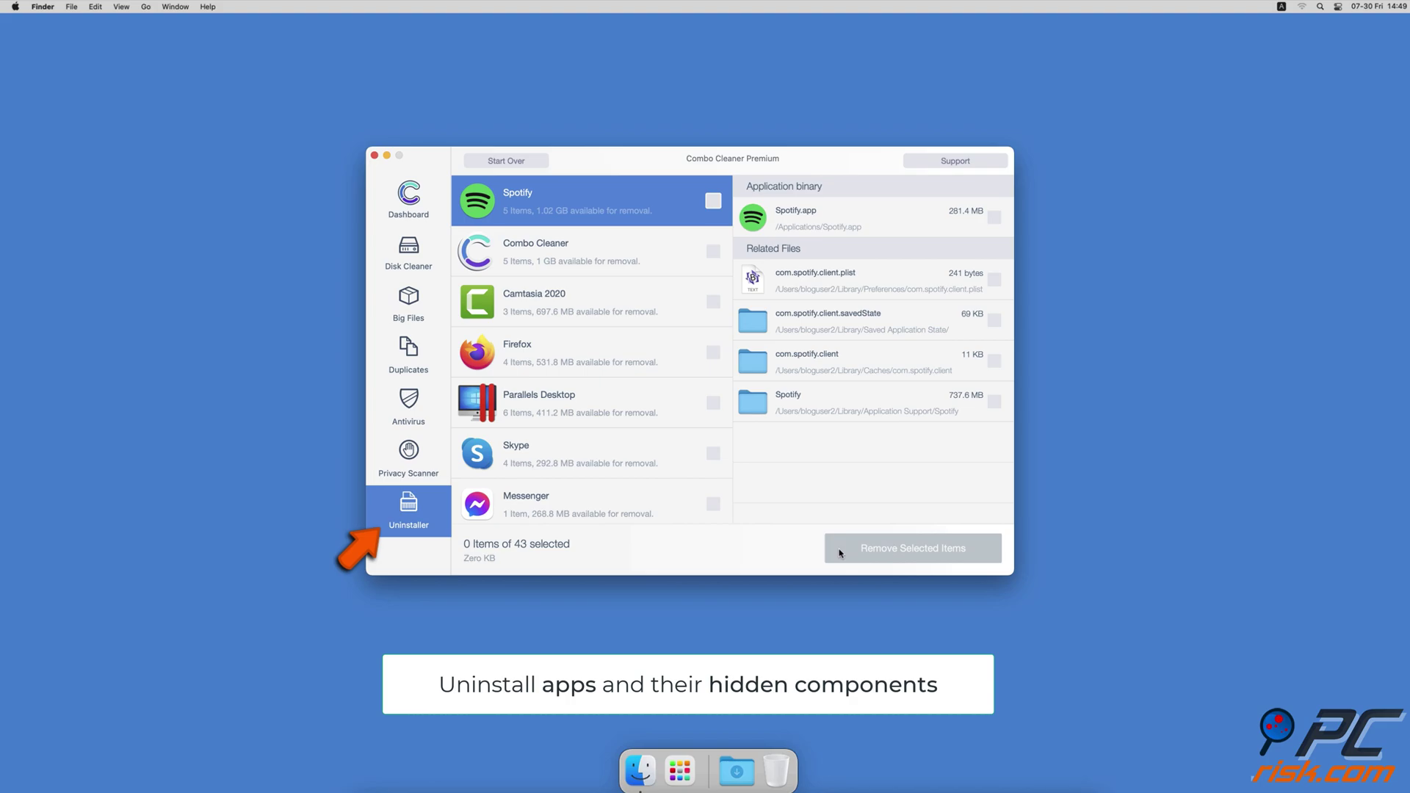